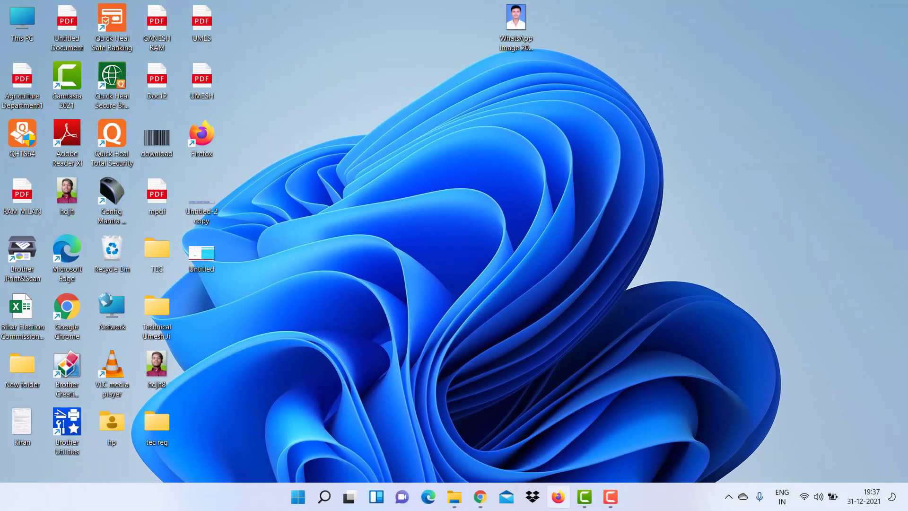
# Launch Firefox from the Windows taskbar.
pyautogui.click(558, 497)
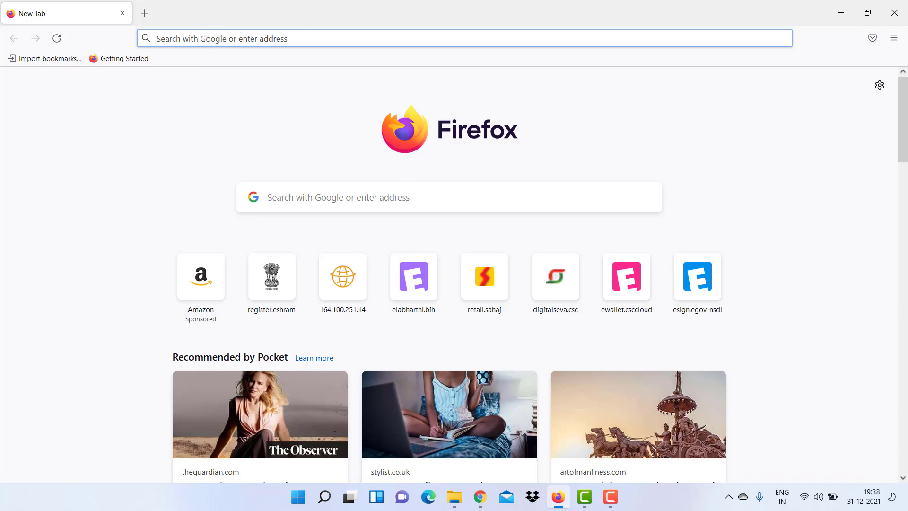
# Search Google for 'elabharthi' and open the official site elabharthi.bih.nic.in.
pyautogui.click(174, 39)
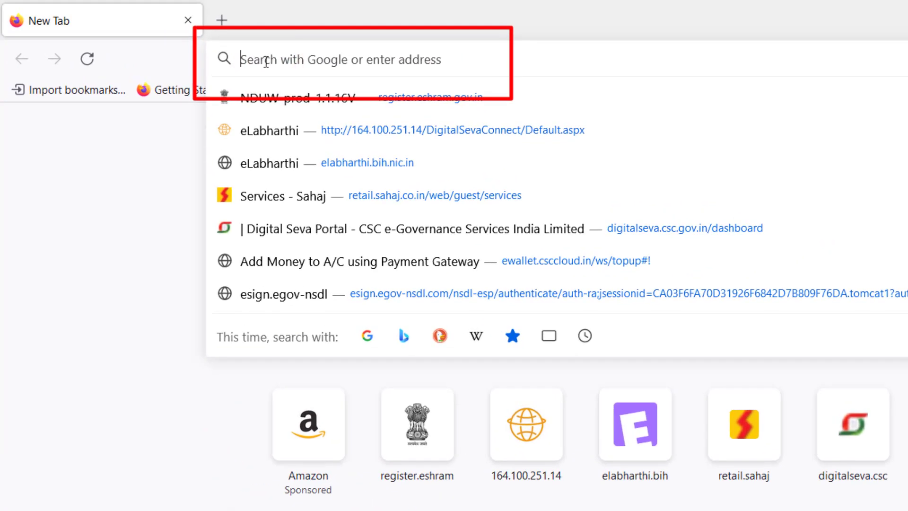
pyautogui.write('elabharthi')
pyautogui.press('Return')
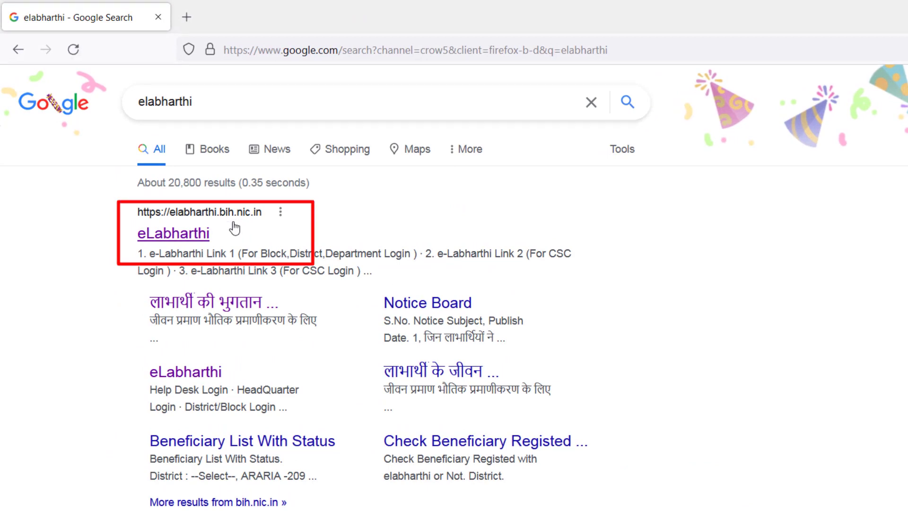
pyautogui.click(196, 238)
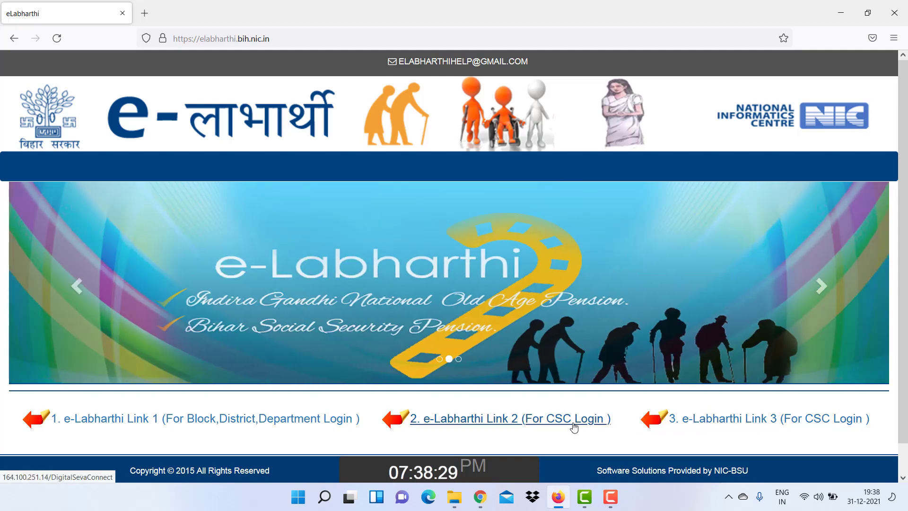
# Open the e-Labharthi CSC Login page from the home page's bottom link.
pyautogui.click(573, 426)
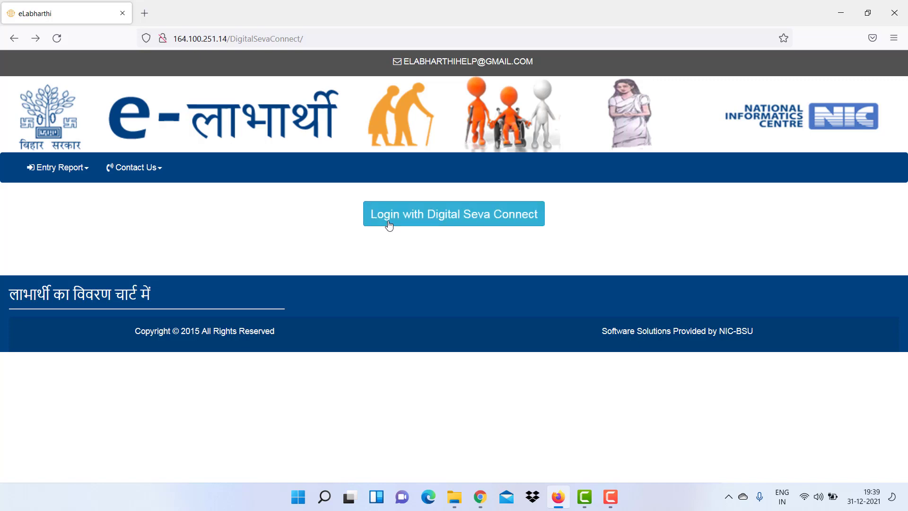
# Log in via Digital Seva Connect, choose Biometric For e-Labharthi Pension, and search the pensioner by Aadhaar.
pyautogui.click(474, 216)
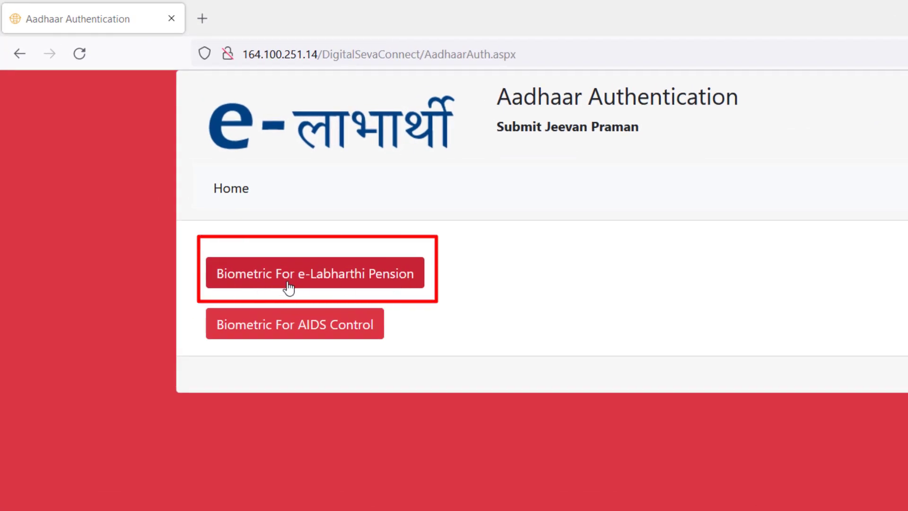
pyautogui.click(340, 280)
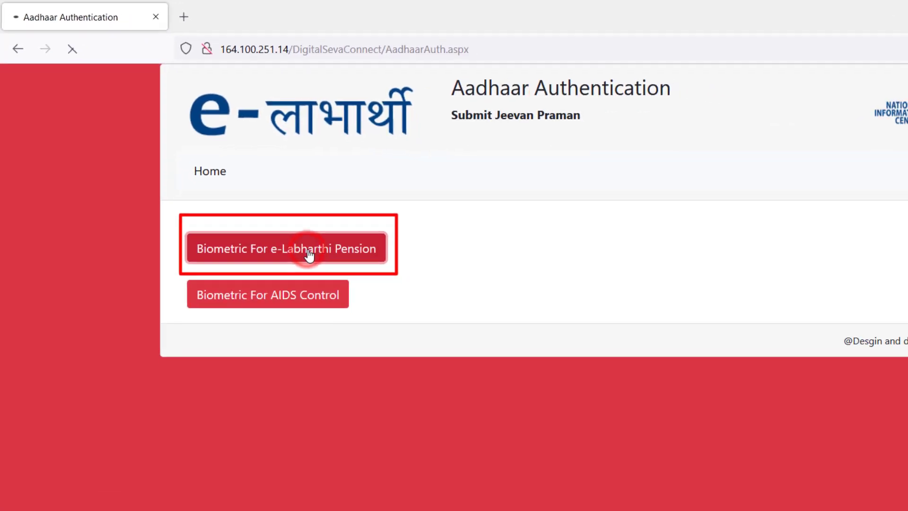
pyautogui.click(215, 284)
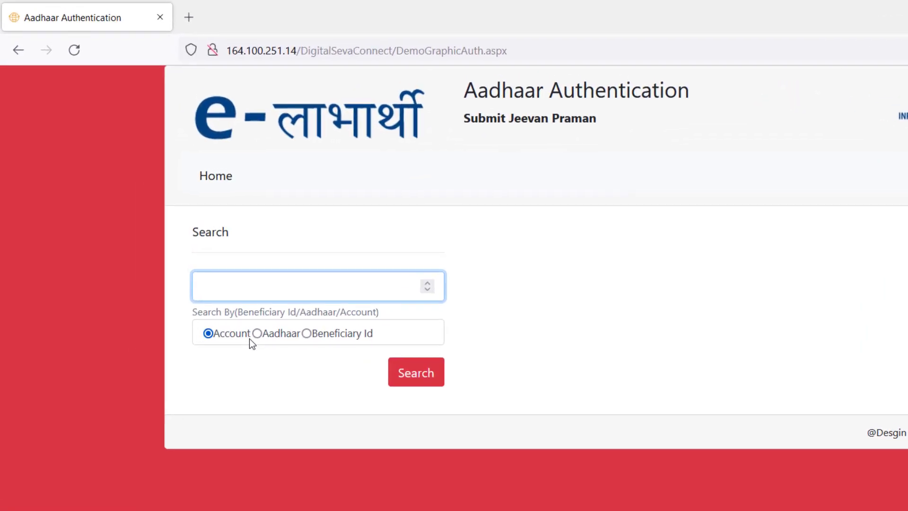
pyautogui.moveTo(250, 339); pyautogui.dragTo(267, 347)
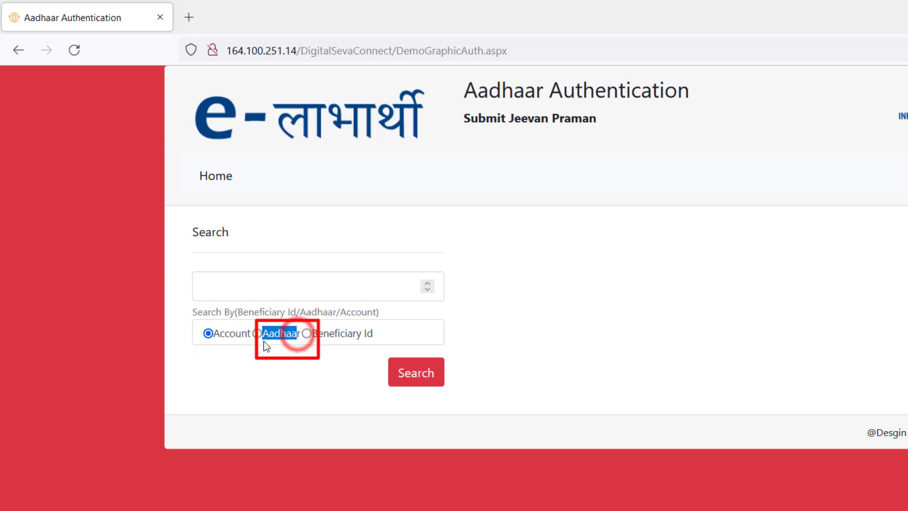
pyautogui.moveTo(356, 336); pyautogui.dragTo(303, 342)
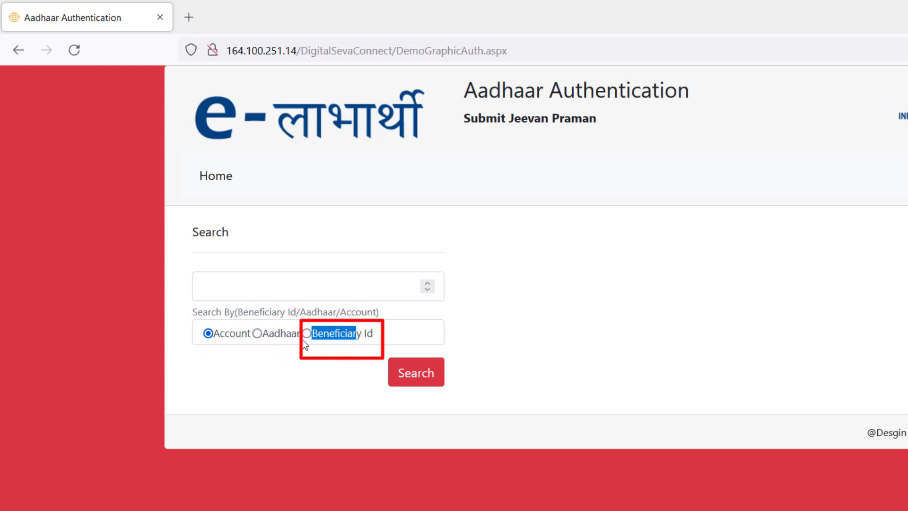
pyautogui.click(277, 335)
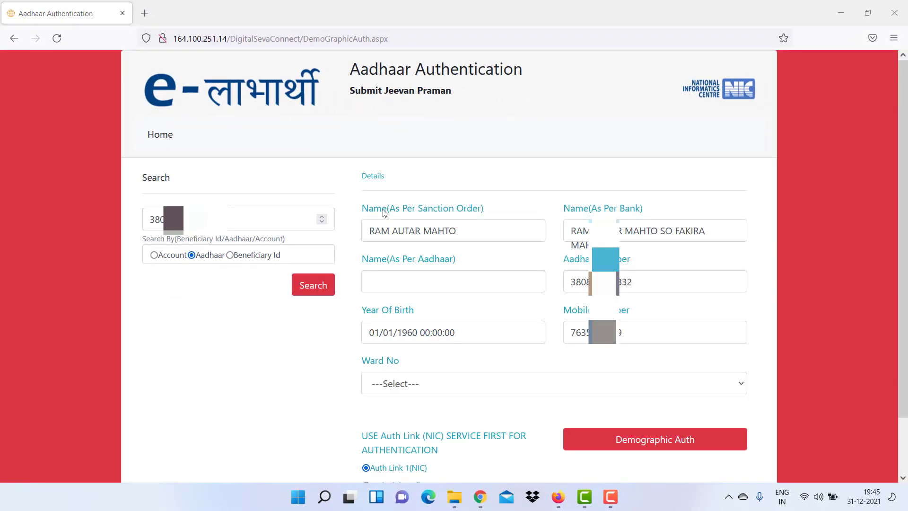
pyautogui.moveTo(381, 209)
pyautogui.mouseDown()
pyautogui.moveTo(435, 209)
pyautogui.moveTo(373, 208)
pyautogui.mouseUp()
pyautogui.click(442, 208)
# Fill Name (As Per Aadhaar) with the name from the sanction order.
pyautogui.moveTo(470, 232); pyautogui.dragTo(400, 231)
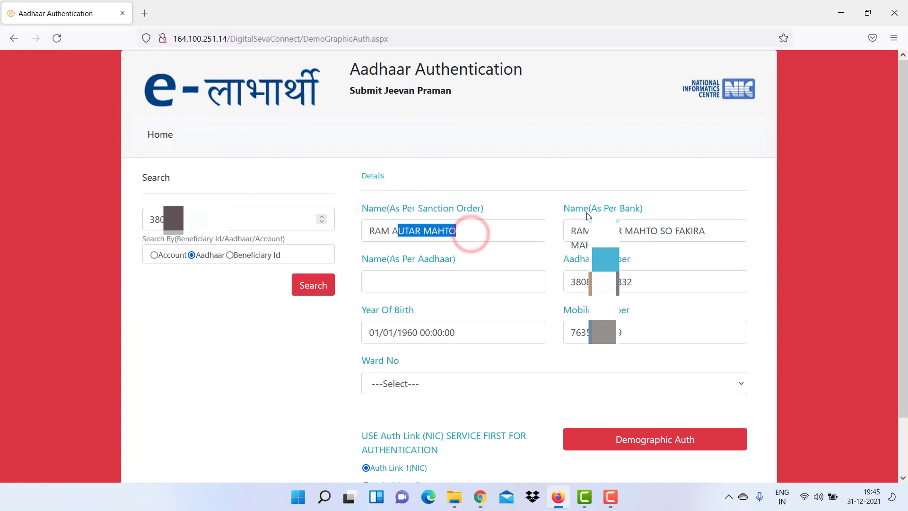
pyautogui.moveTo(578, 208); pyautogui.dragTo(629, 213)
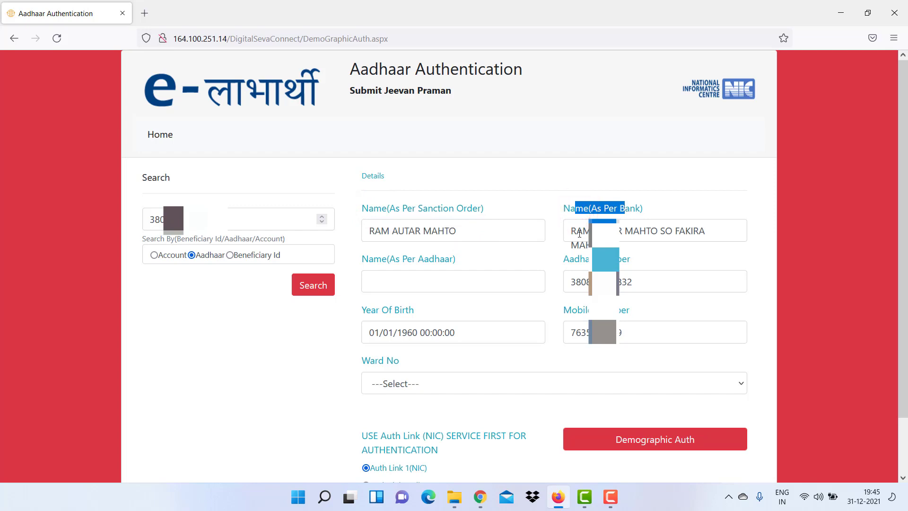
pyautogui.moveTo(566, 232); pyautogui.dragTo(611, 232)
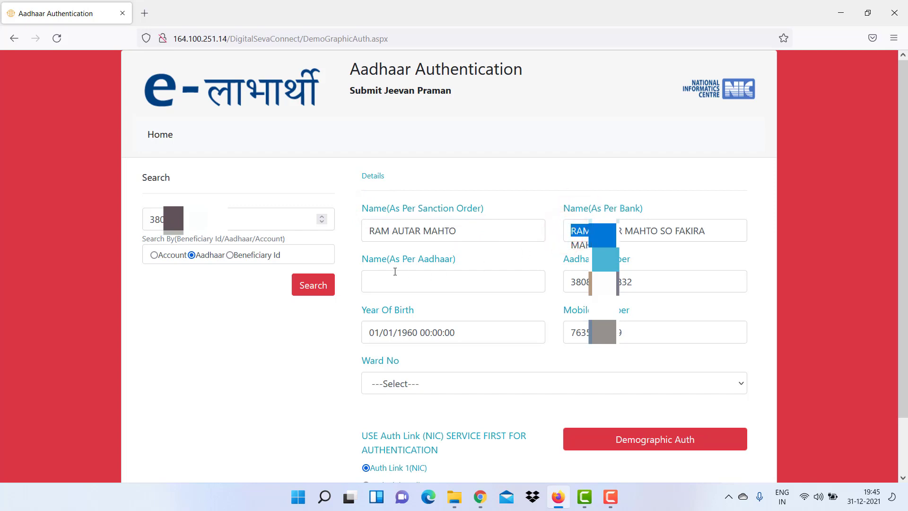
pyautogui.moveTo(378, 263); pyautogui.dragTo(454, 260)
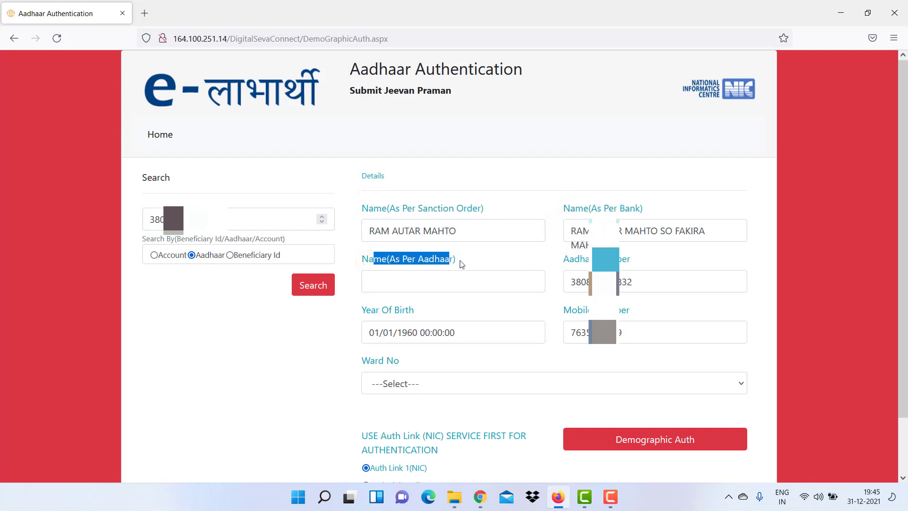
pyautogui.click(465, 260)
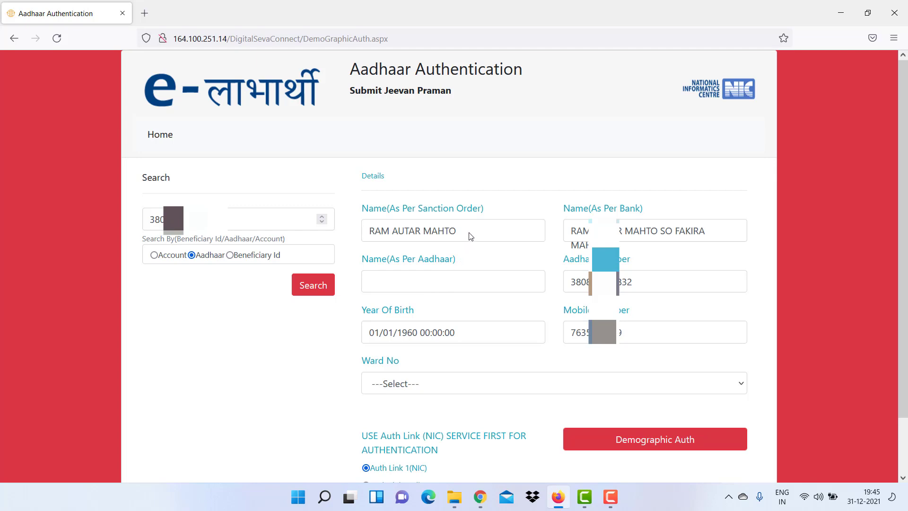
pyautogui.moveTo(374, 261); pyautogui.dragTo(434, 259)
pyautogui.click(411, 282)
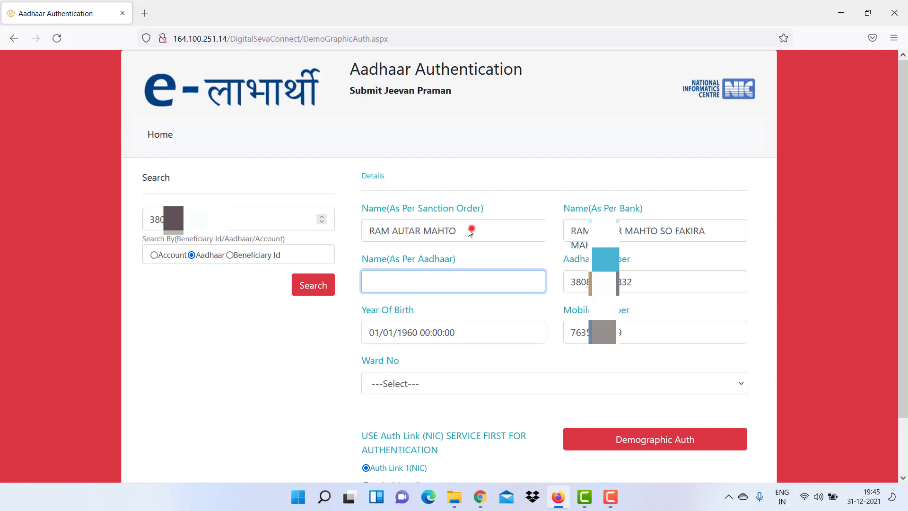
pyautogui.moveTo(470, 231); pyautogui.dragTo(441, 281)
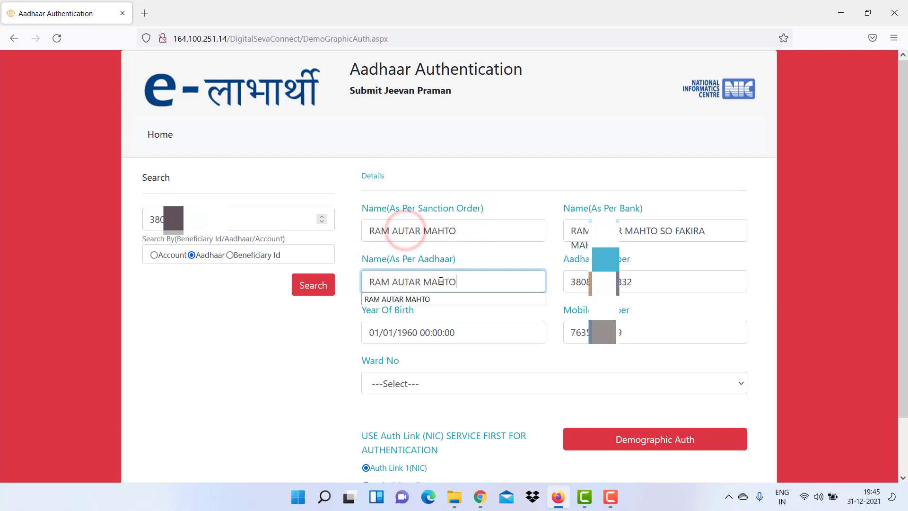
pyautogui.click(474, 280)
pyautogui.click(518, 255)
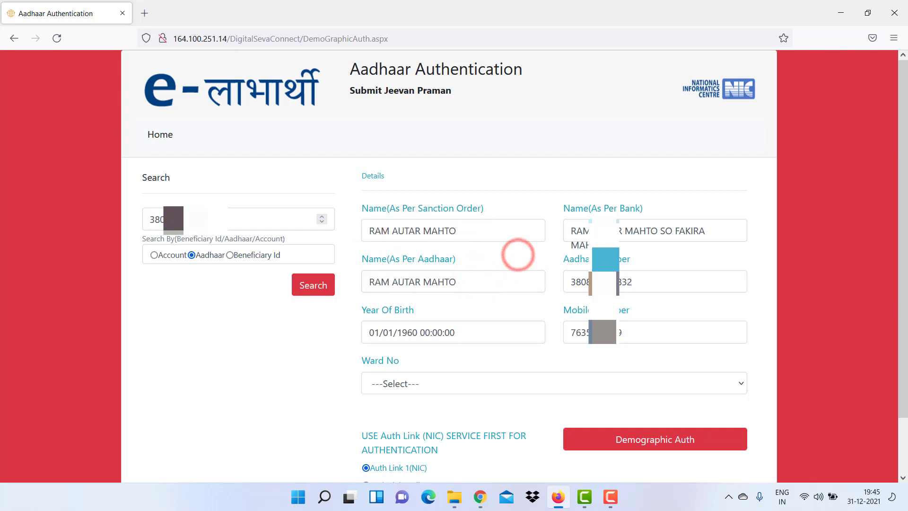
# Trim the time from Year Of Birth, leaving 01/01/1960.
pyautogui.moveTo(574, 259); pyautogui.dragTo(630, 260)
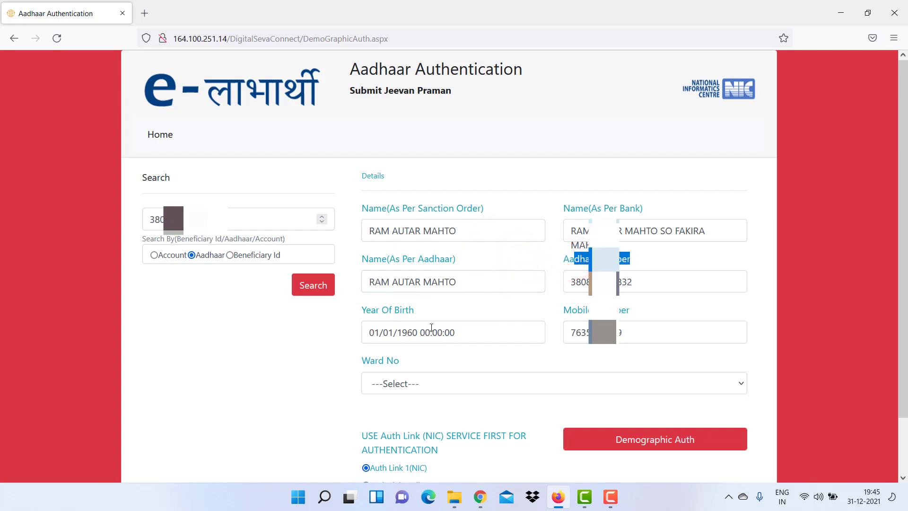
pyautogui.scroll(-2, 432, 327)
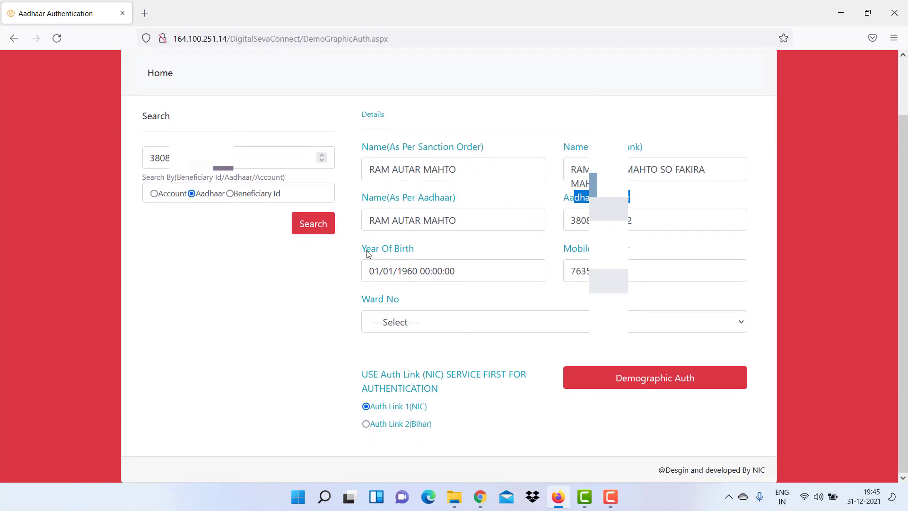
pyautogui.moveTo(368, 255); pyautogui.dragTo(426, 252)
pyautogui.click(476, 271)
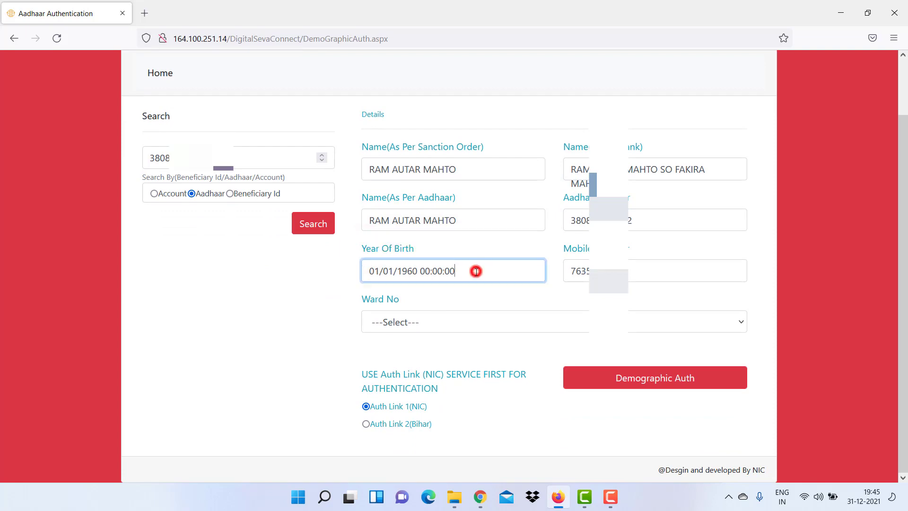
pyautogui.moveTo(473, 272); pyautogui.dragTo(430, 279)
pyautogui.press('BackSpace')
# Set Ward No to WARD-11 and submit Demographic Auth.
pyautogui.click(447, 325)
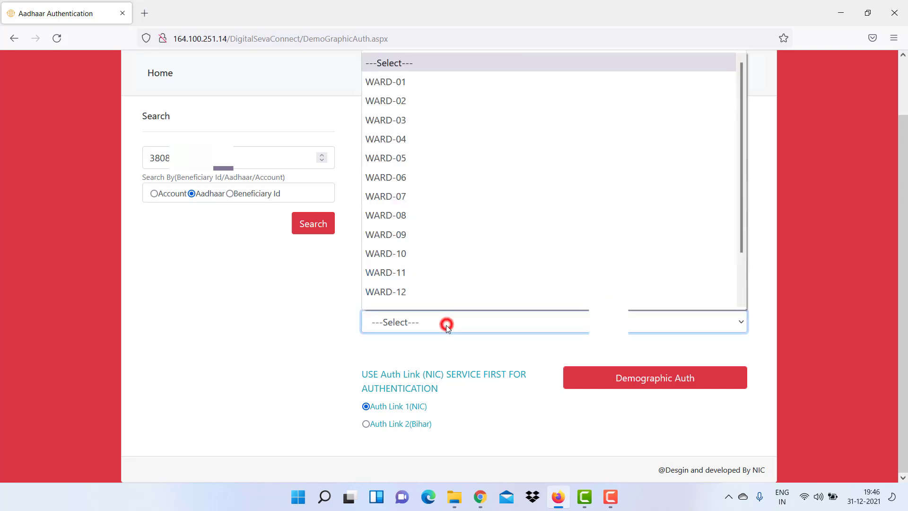
pyautogui.click(435, 274)
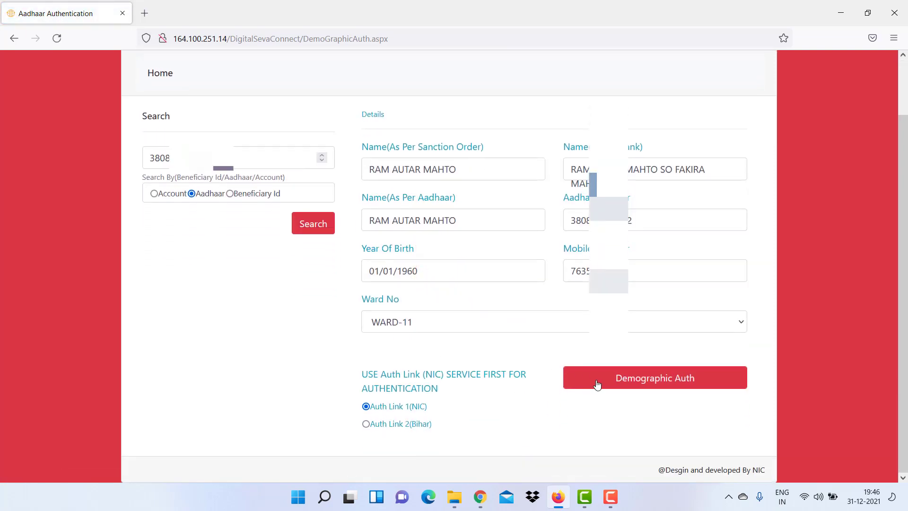
pyautogui.click(655, 387)
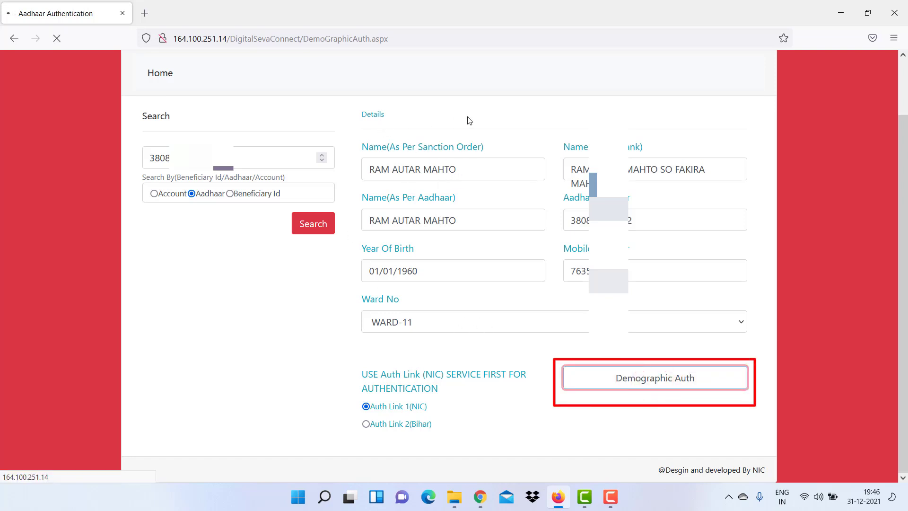
# After the authentication failure message, clear the Year Of Birth value.
pyautogui.moveTo(383, 178); pyautogui.dragTo(452, 178)
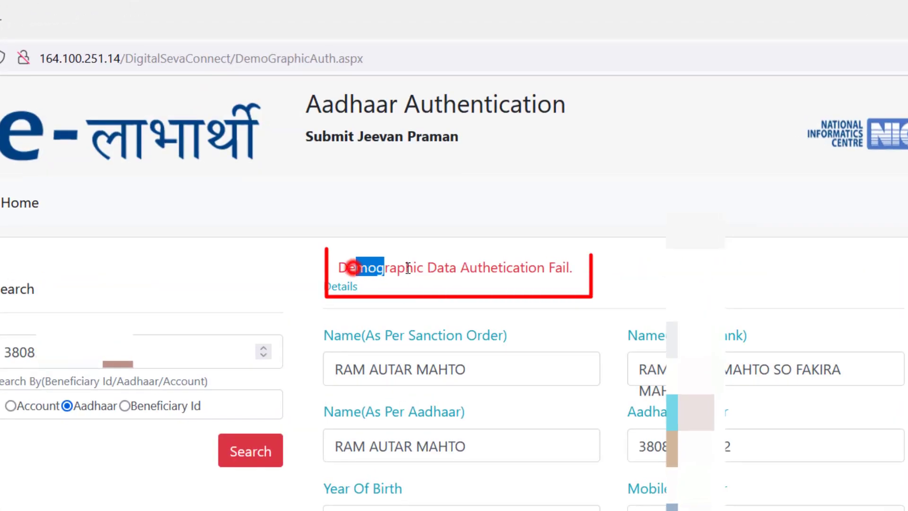
pyautogui.moveTo(460, 269); pyautogui.dragTo(571, 268)
pyautogui.click(571, 269)
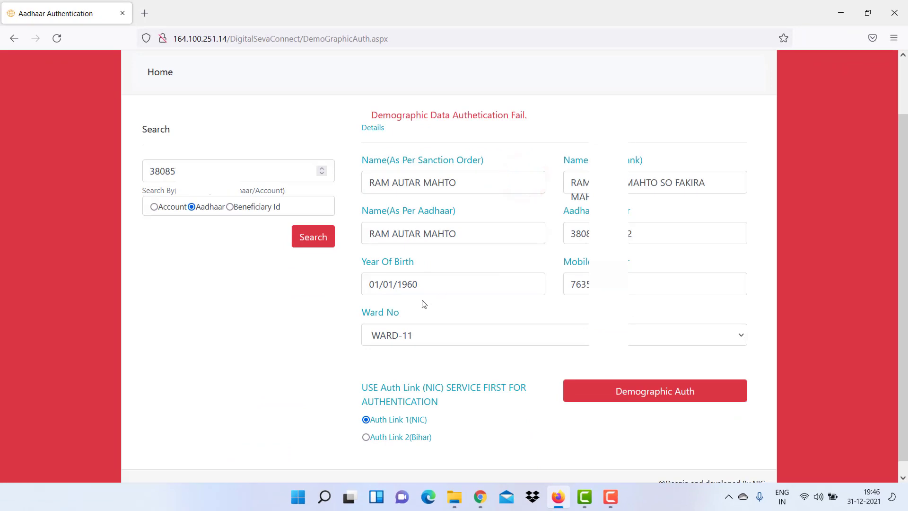
pyautogui.doubleClick(399, 284)
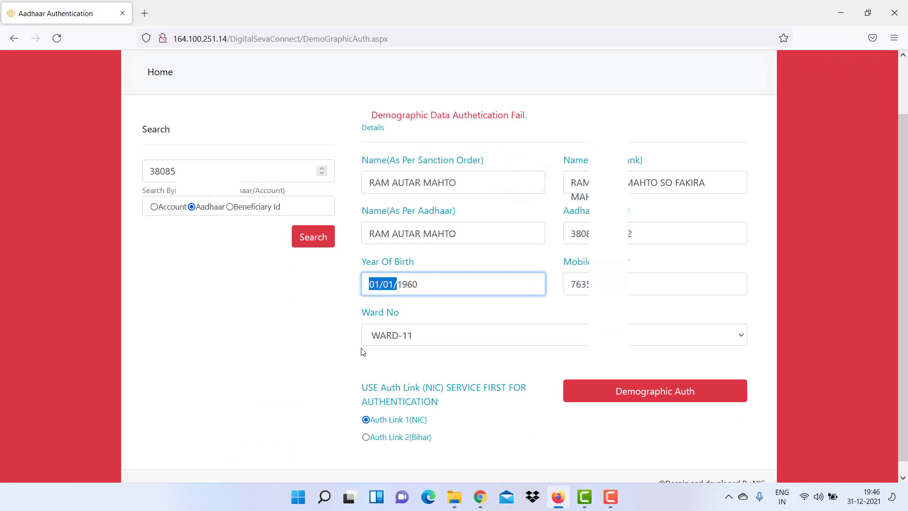
pyautogui.tripleClick(376, 284)
pyautogui.press('BackSpace')
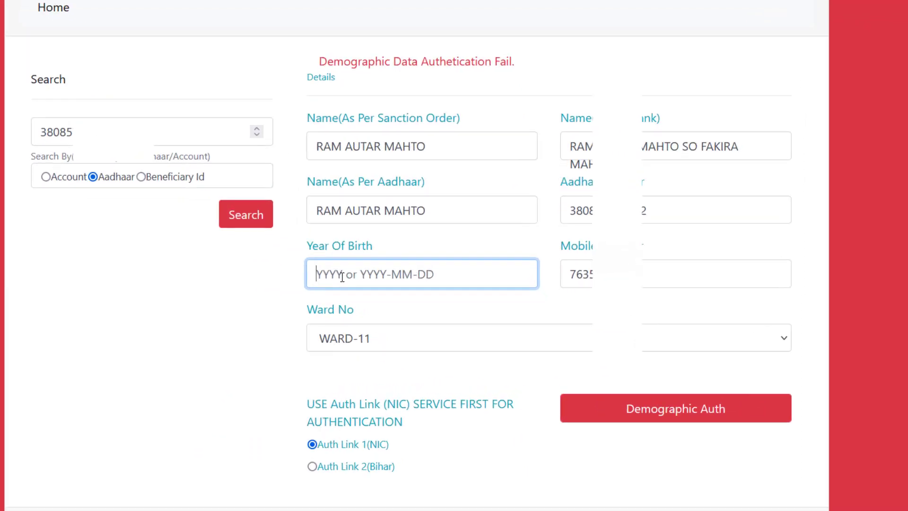
pyautogui.write('1')
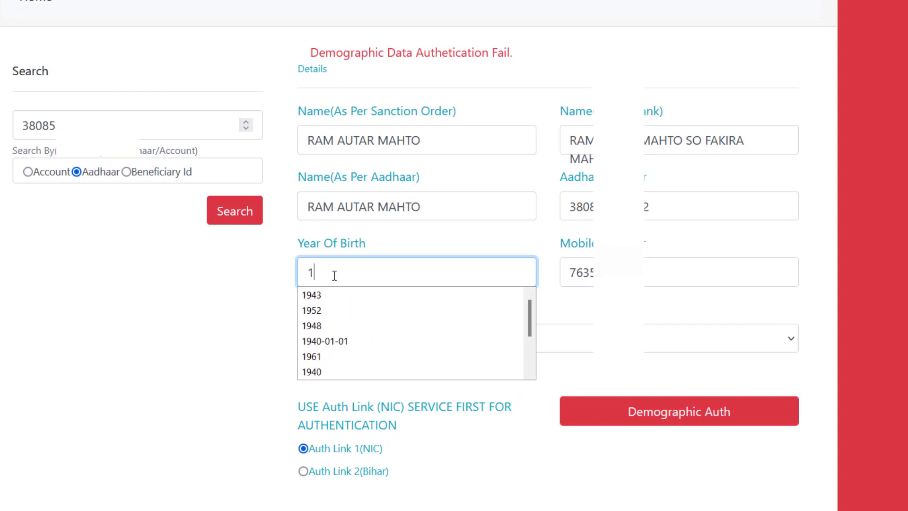
pyautogui.press('BackSpace')
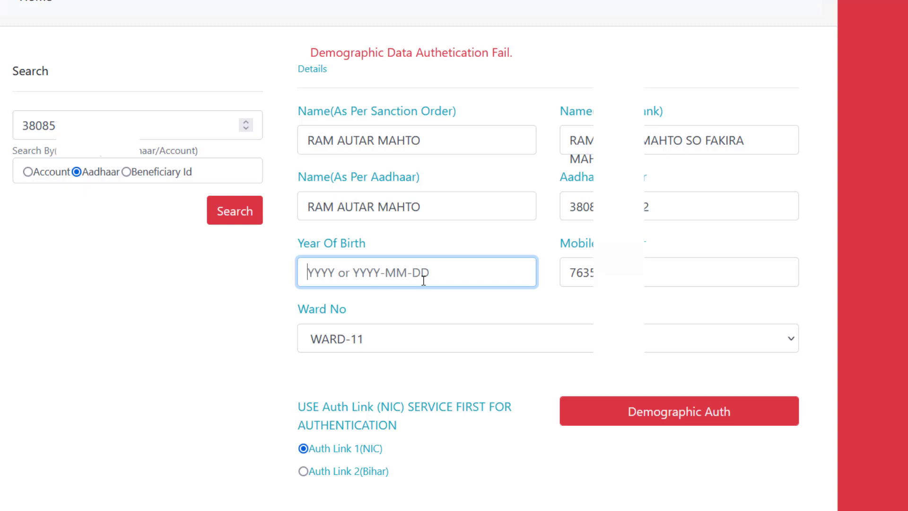
# Set Year Of Birth to 1940 by picking 1940-01-01 and deleting -01-01.
pyautogui.click(317, 274)
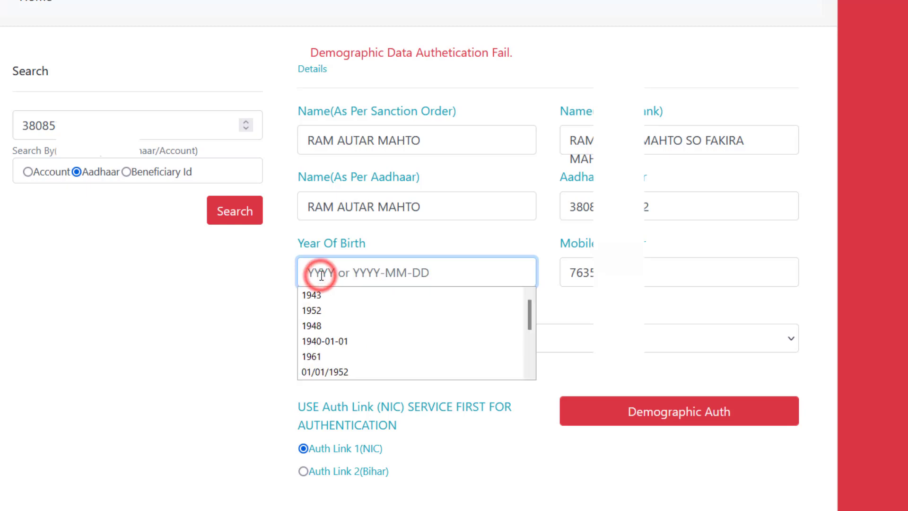
pyautogui.click(321, 341)
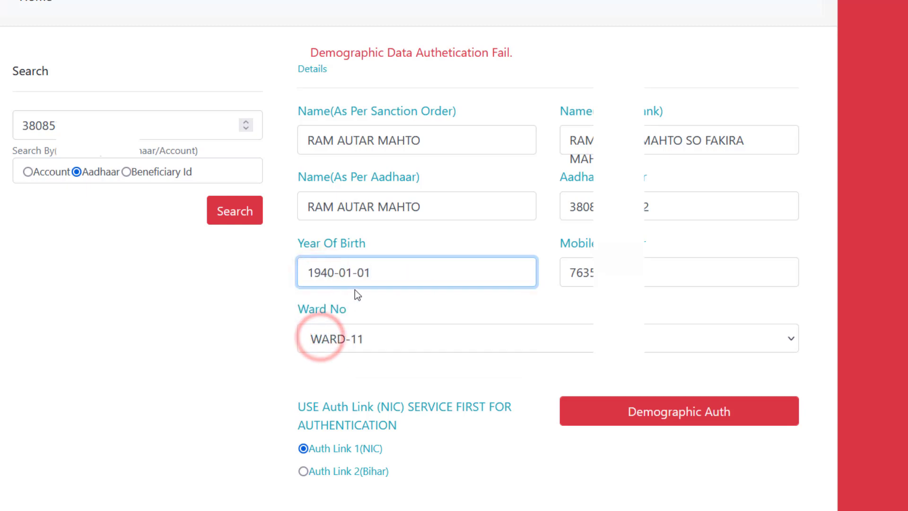
pyautogui.click(392, 280)
pyautogui.moveTo(392, 279); pyautogui.dragTo(335, 274)
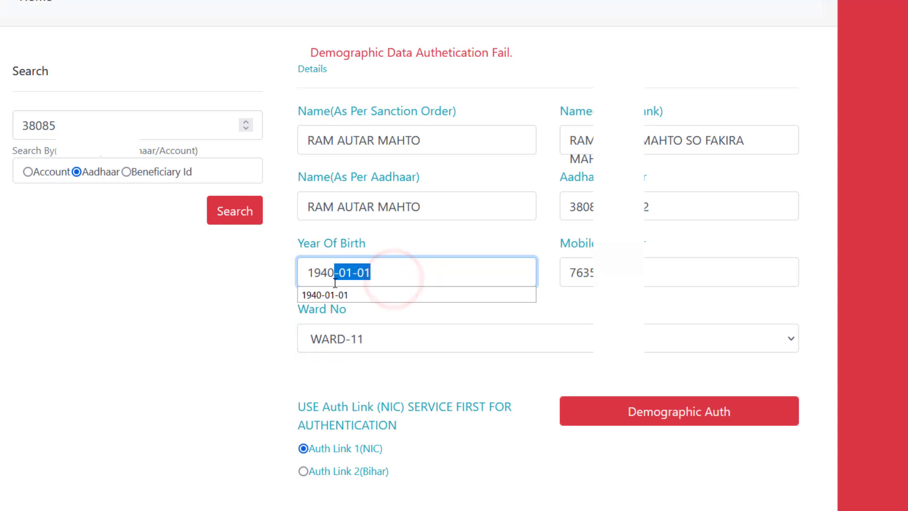
pyautogui.press('BackSpace')
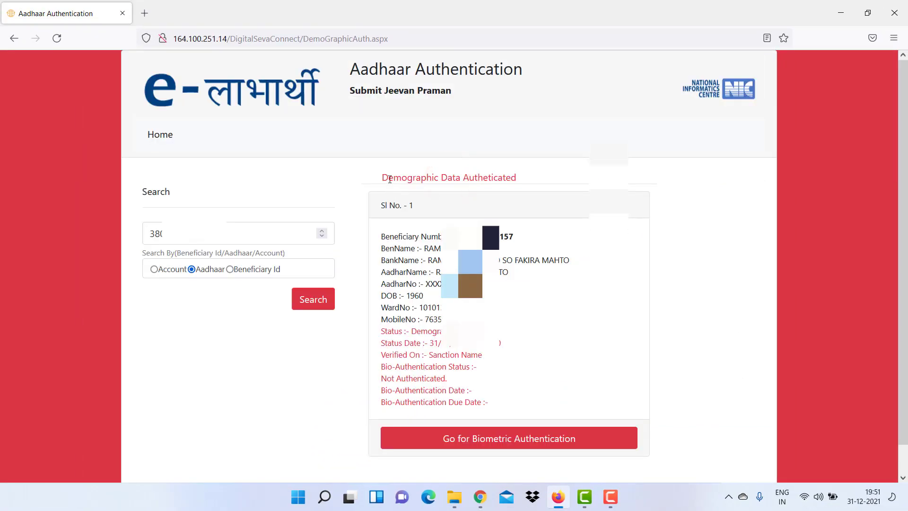
pyautogui.moveTo(389, 177); pyautogui.dragTo(452, 178)
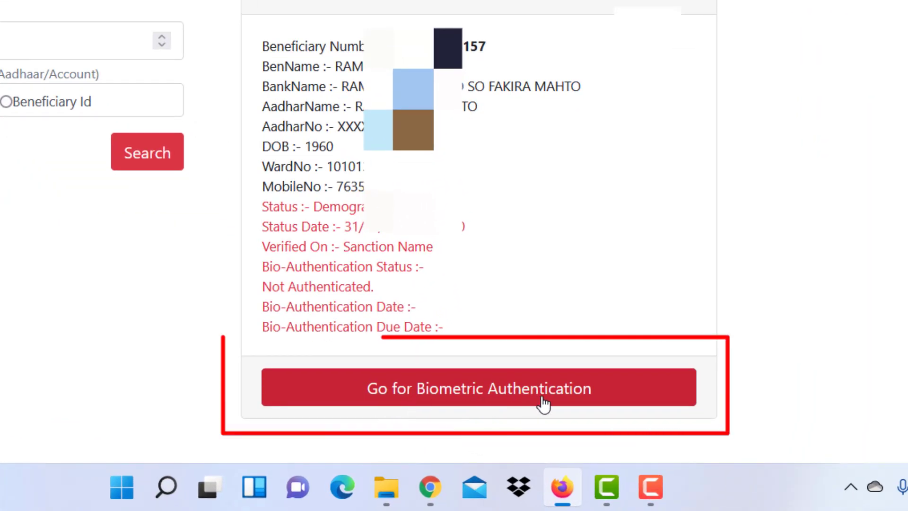
# On the biometric form, give Aadhaar consent, select the MANTRA device and refresh its detection.
pyautogui.click(517, 406)
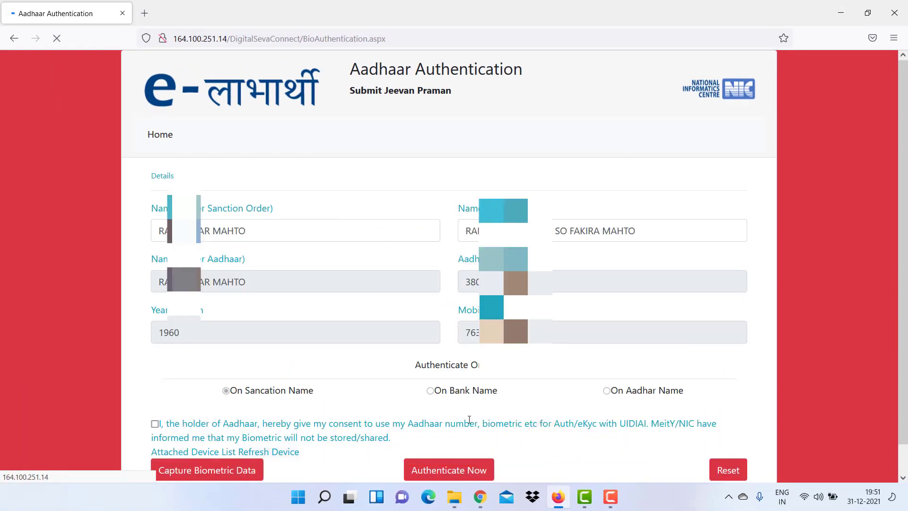
pyautogui.scroll(-1, 393, 395)
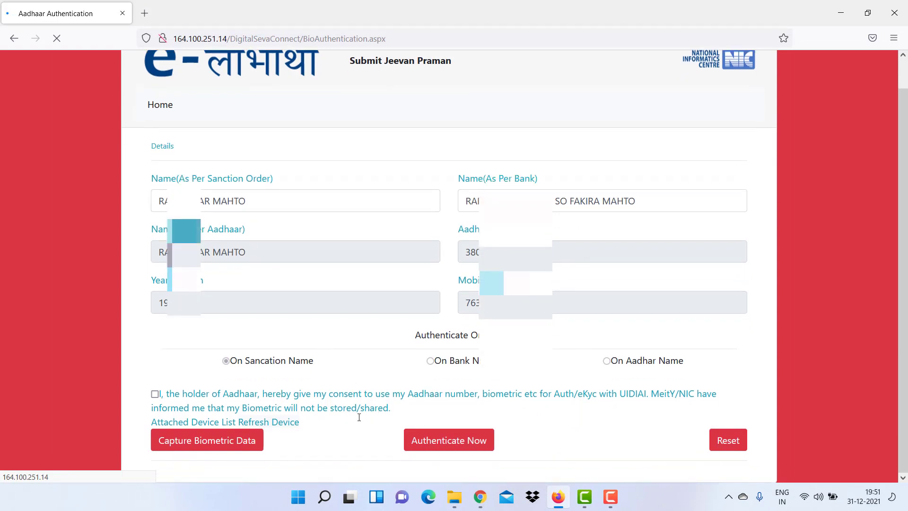
pyautogui.scroll(-2, 326, 392)
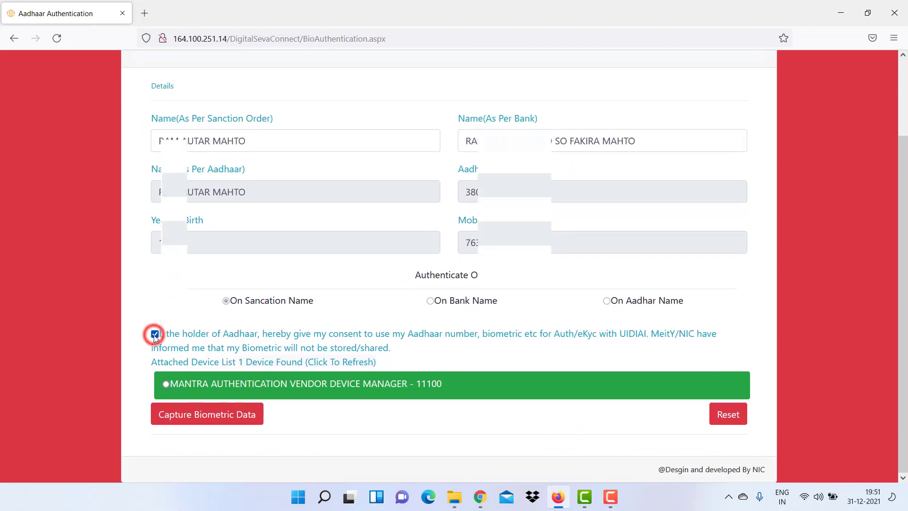
pyautogui.click(155, 335)
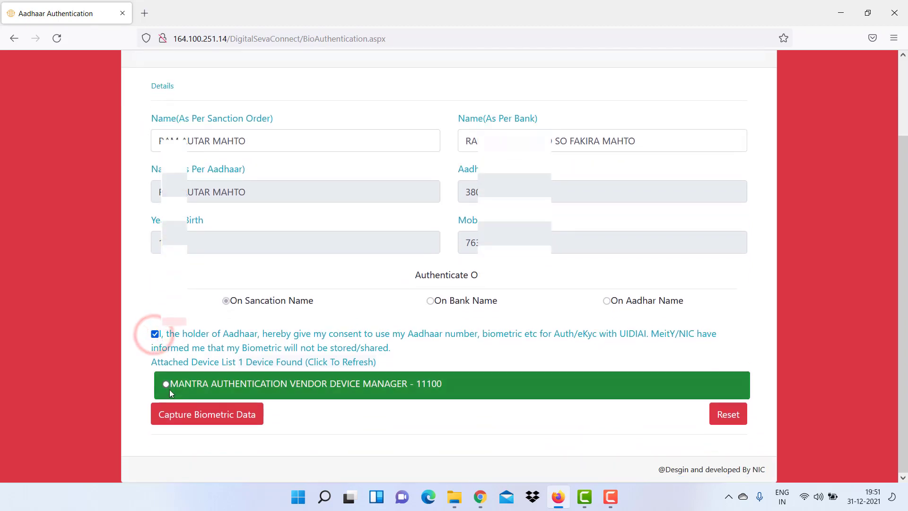
pyautogui.click(200, 389)
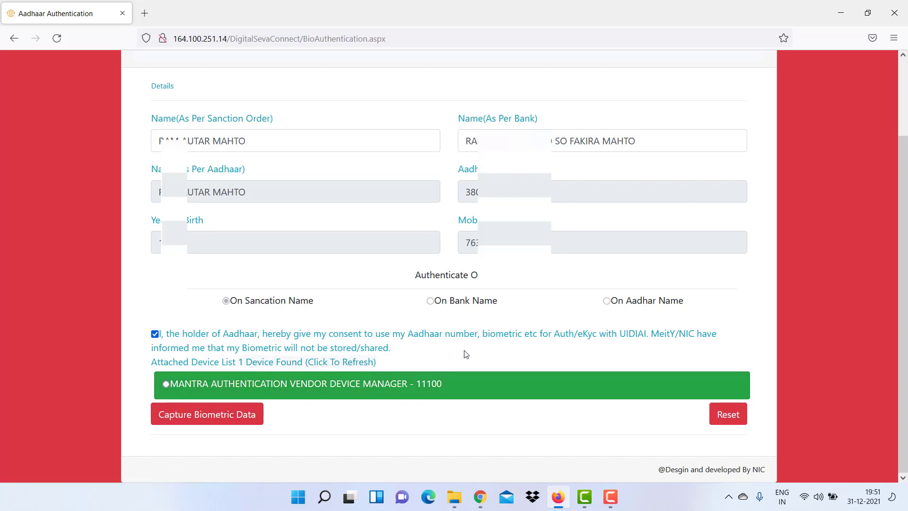
pyautogui.click(364, 366)
pyautogui.click(847, 21)
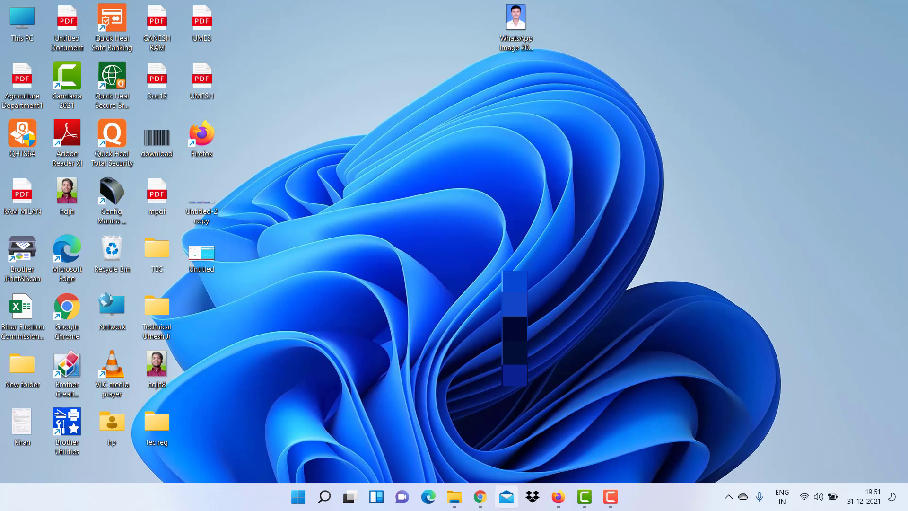
# In Chrome, open the other beneficiary's biometric form, refresh the device, then minimize Chrome.
pyautogui.click(480, 497)
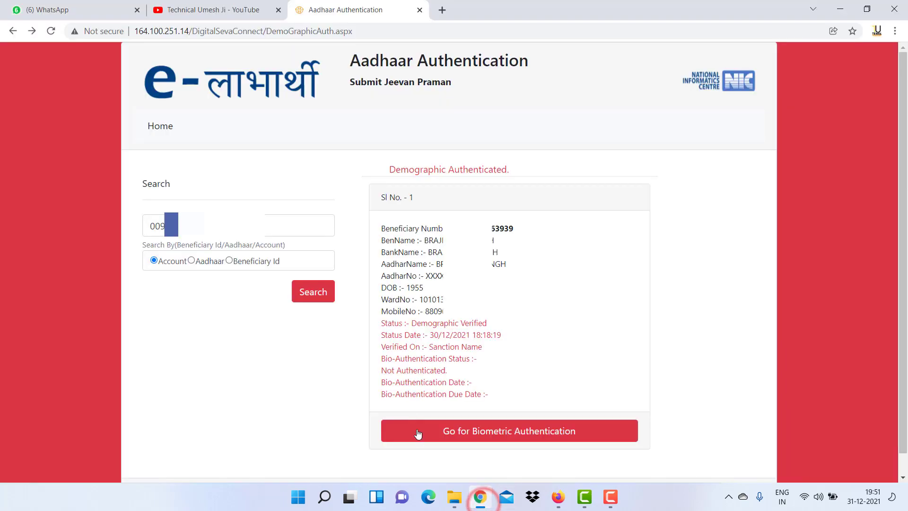
pyautogui.click(470, 433)
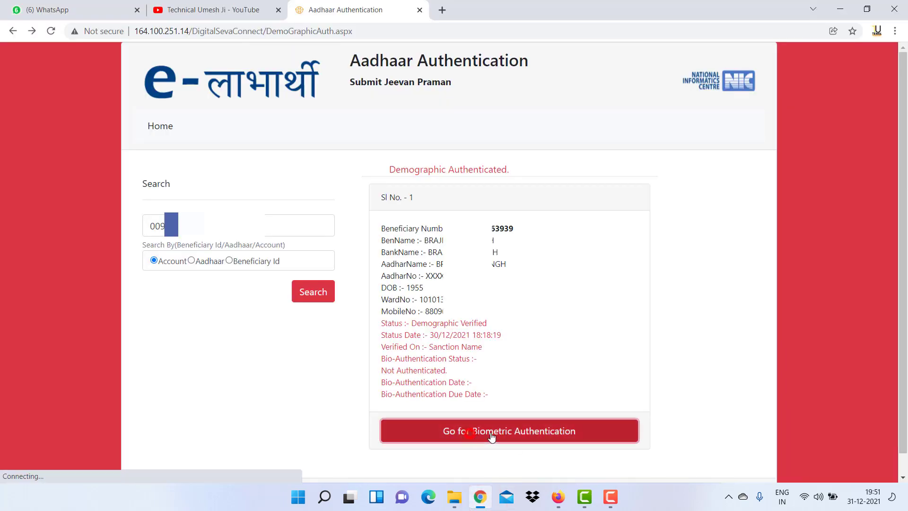
pyautogui.scroll(-1, 438, 386)
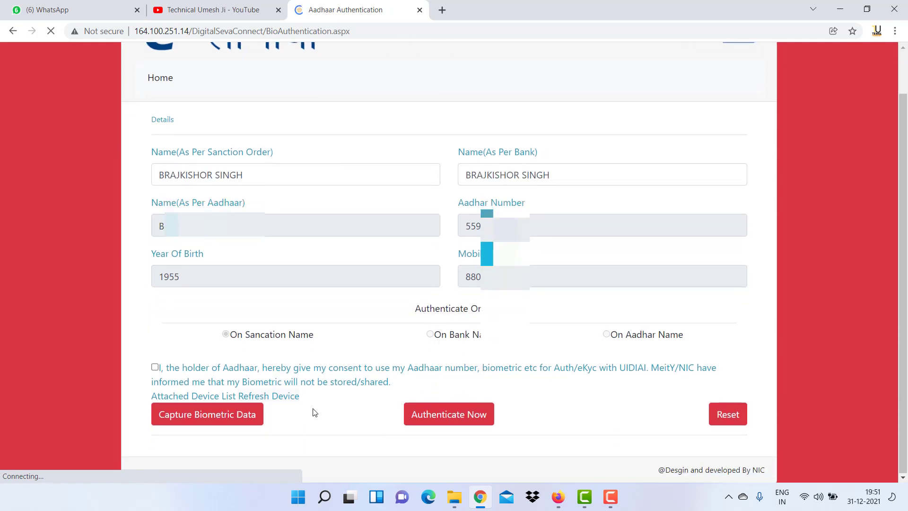
pyautogui.click(273, 399)
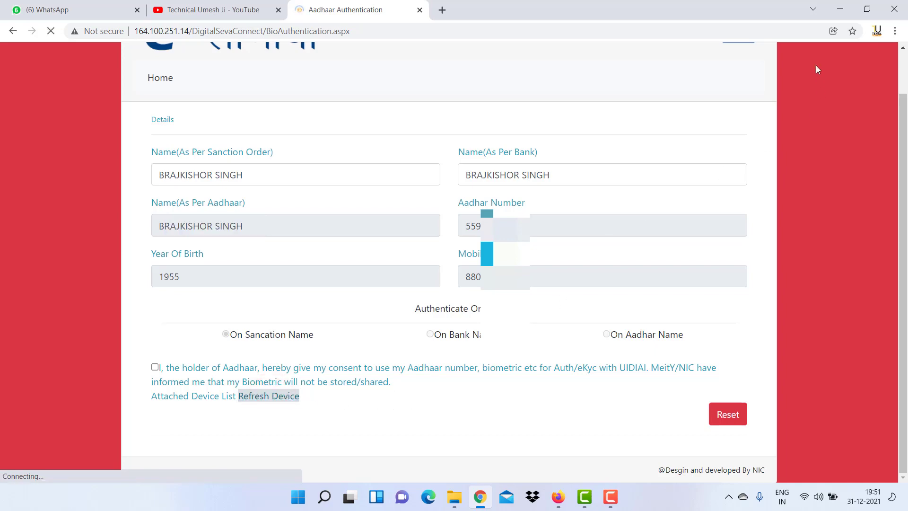
pyautogui.click(841, 7)
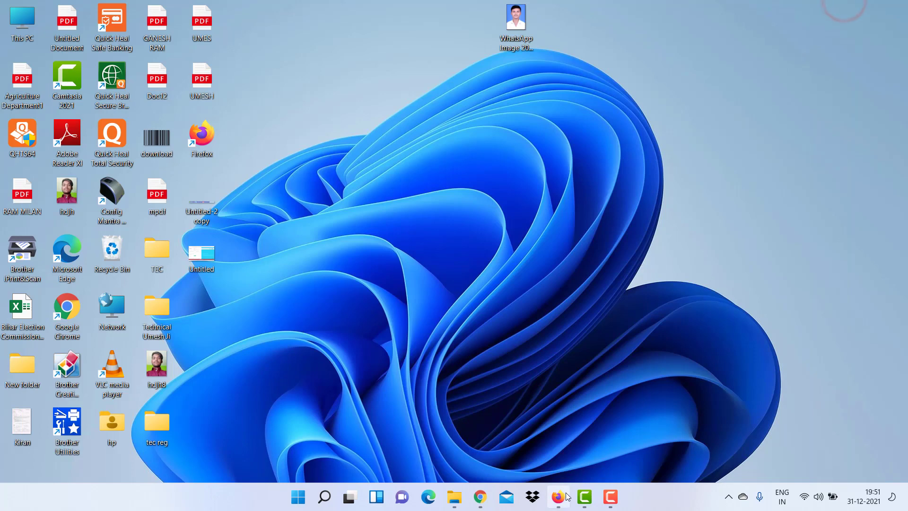
# Capture the fingerprint on the MANTRA device, authenticate, and acknowledge 'BioAuthentication Successful..'.
pyautogui.click(558, 497)
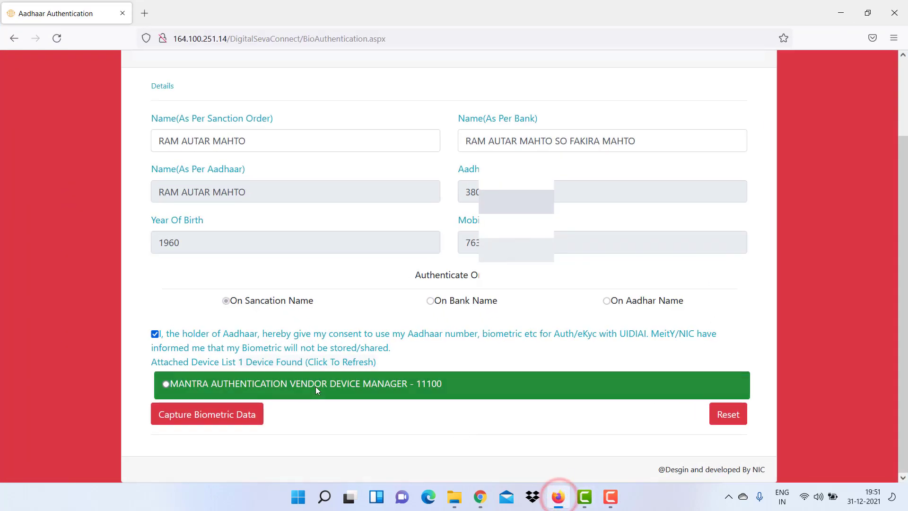
pyautogui.click(178, 382)
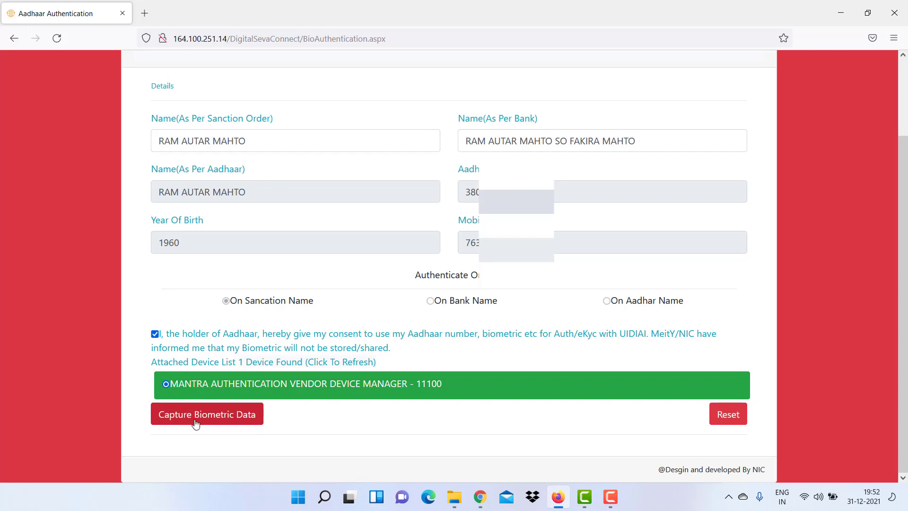
pyautogui.click(210, 420)
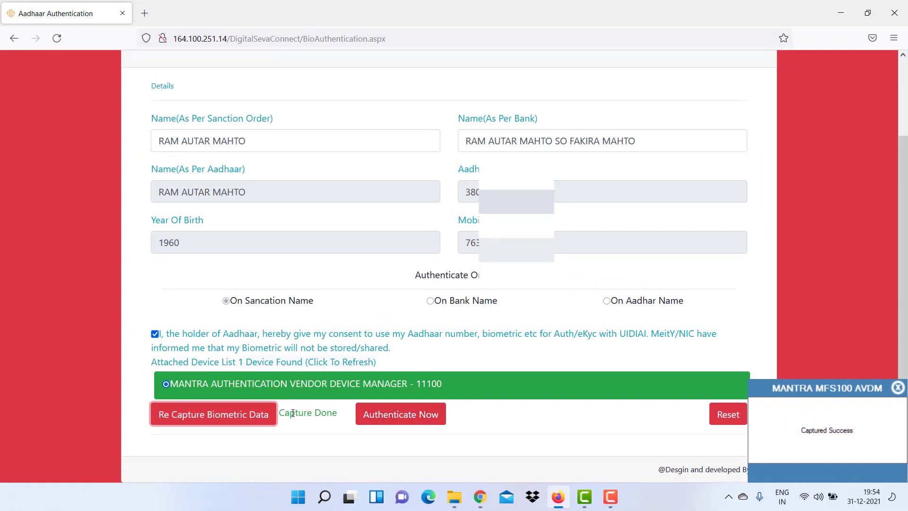
pyautogui.moveTo(284, 413); pyautogui.dragTo(333, 413)
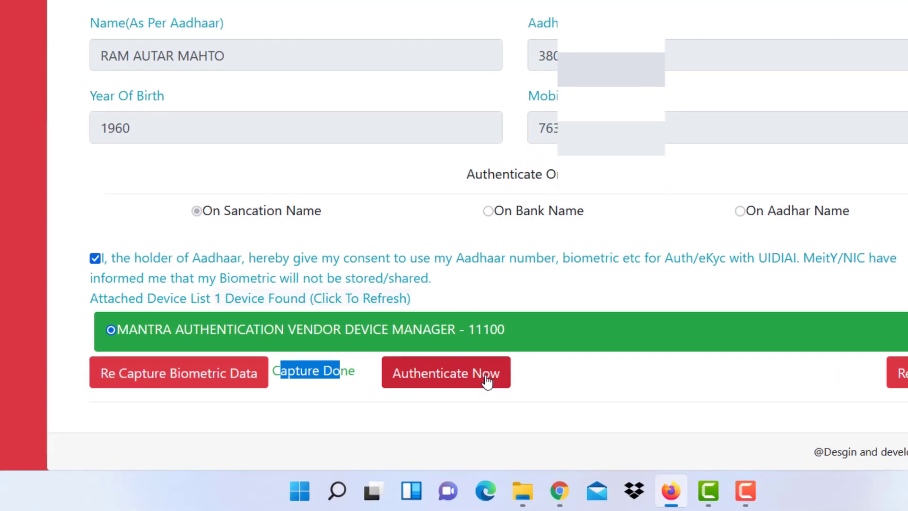
pyautogui.click(410, 378)
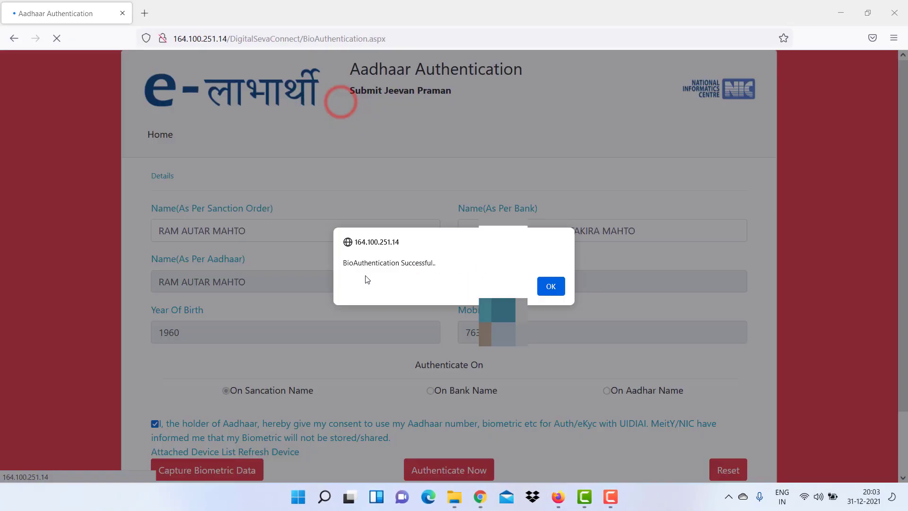
pyautogui.moveTo(342, 263); pyautogui.dragTo(435, 265)
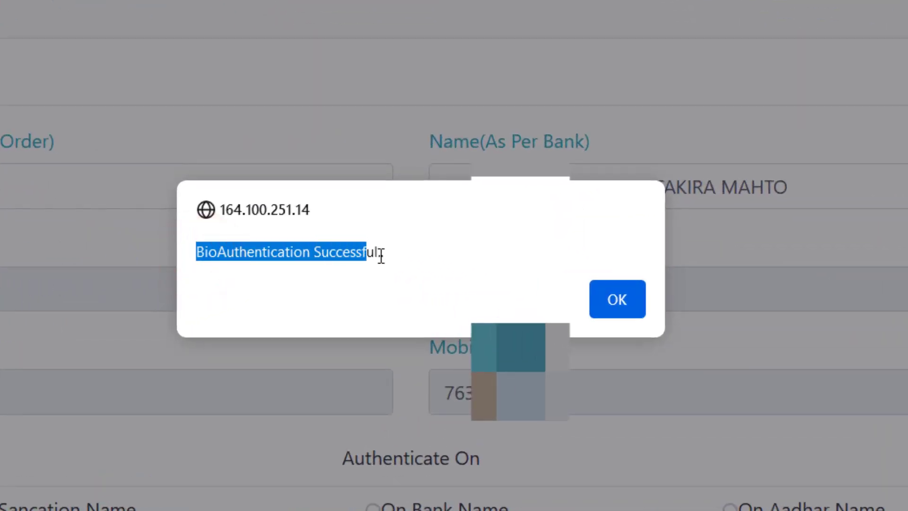
pyautogui.moveTo(381, 255); pyautogui.dragTo(403, 254)
pyautogui.click(400, 253)
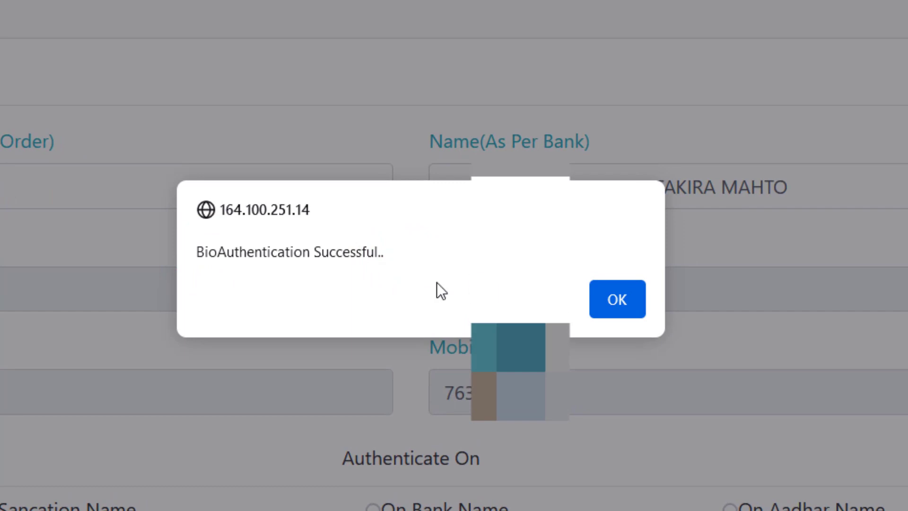
pyautogui.click(629, 303)
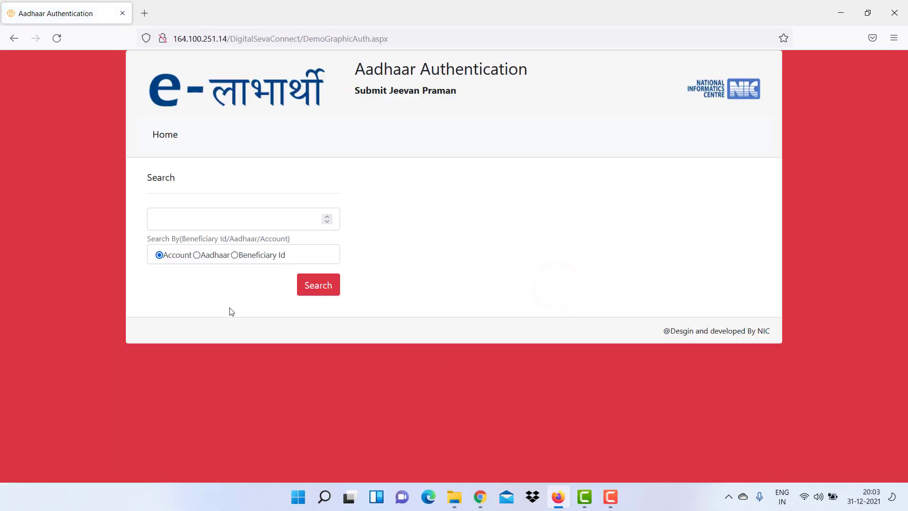
# Re-search the pensioner by Aadhaar number, showing status Authenticated, due again 31/12/2022.
pyautogui.click(190, 221)
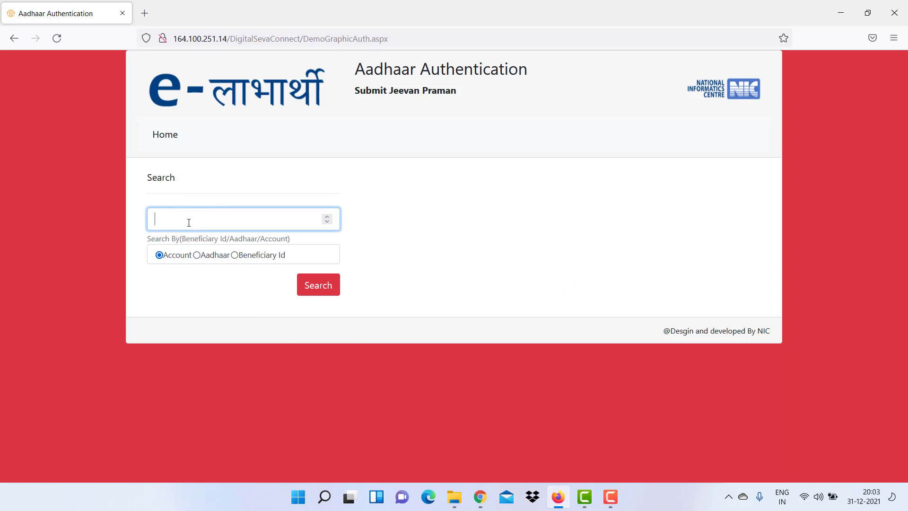
pyautogui.click(175, 258)
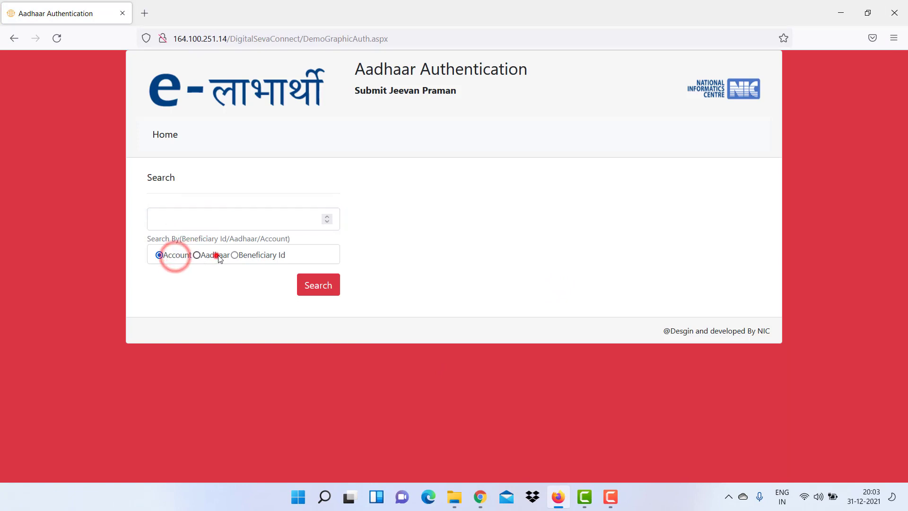
pyautogui.click(192, 225)
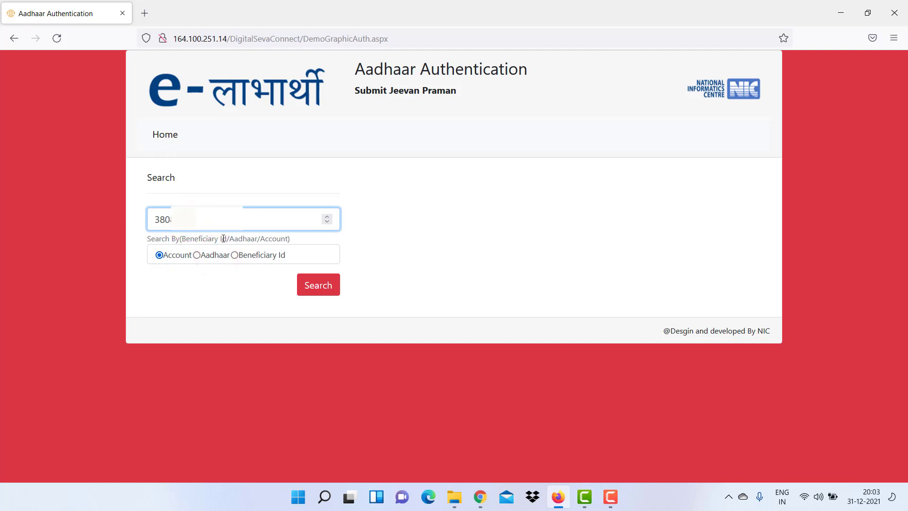
pyautogui.click(213, 255)
pyautogui.click(315, 285)
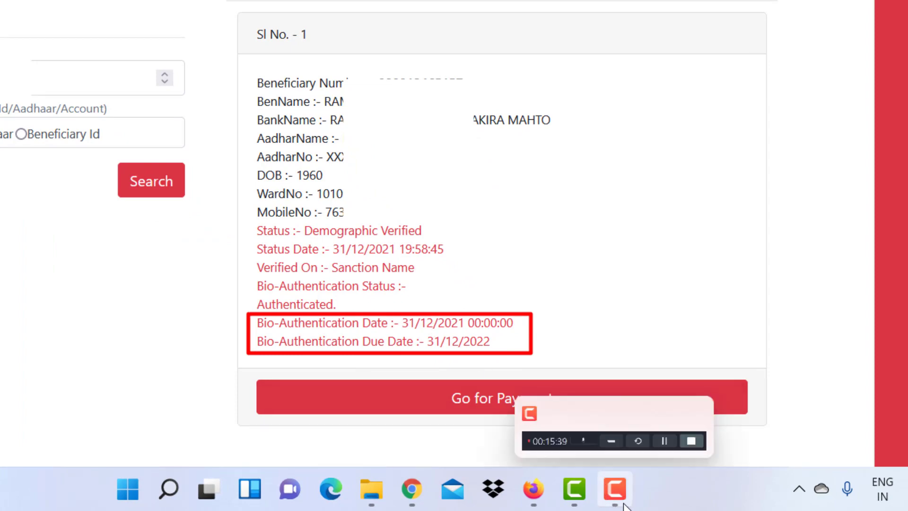
pyautogui.click(617, 491)
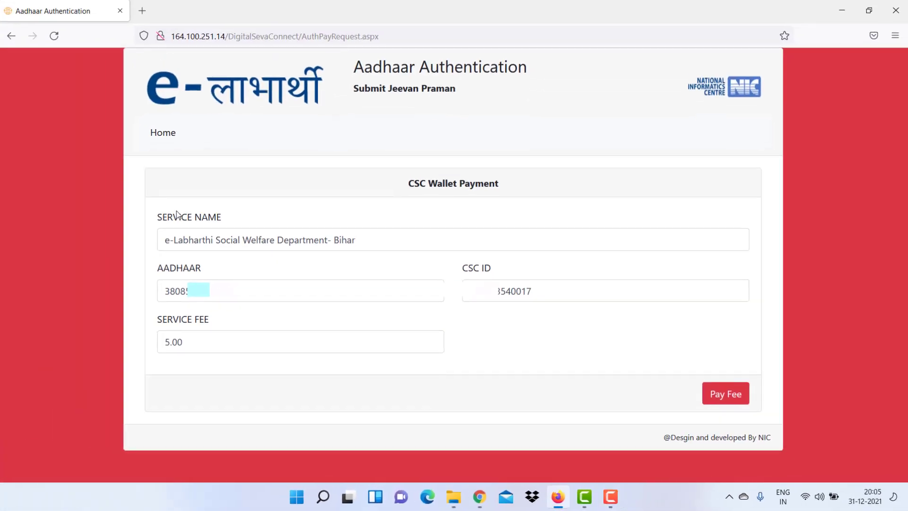
# Check the Jeevan Praman service name, Aadhaar, CSC ID and 5.00 fee, then pay the fee.
pyautogui.moveTo(171, 219); pyautogui.dragTo(214, 226)
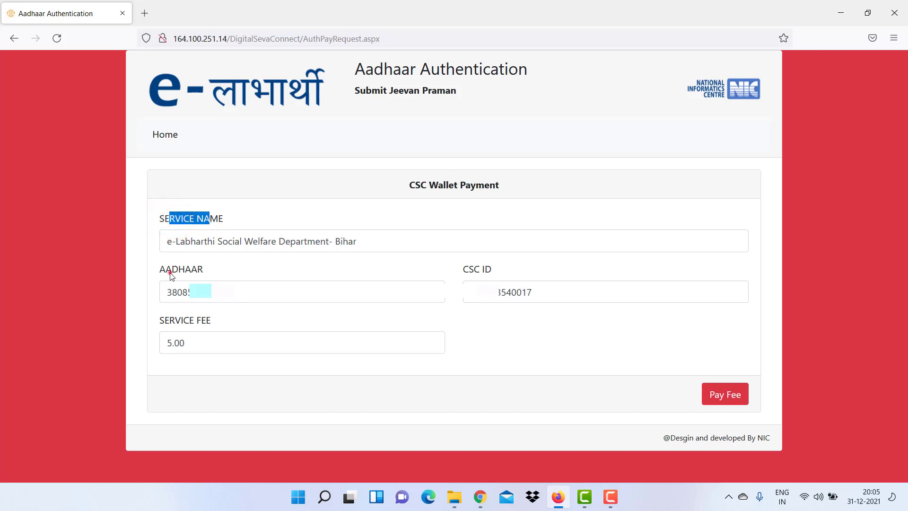
pyautogui.moveTo(171, 270); pyautogui.dragTo(223, 278)
pyautogui.moveTo(481, 268); pyautogui.dragTo(529, 275)
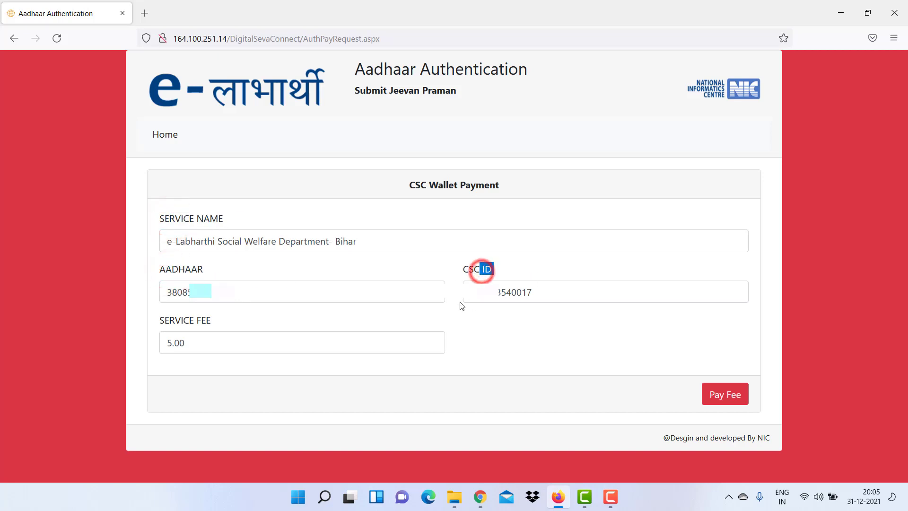
pyautogui.moveTo(165, 322); pyautogui.dragTo(209, 343)
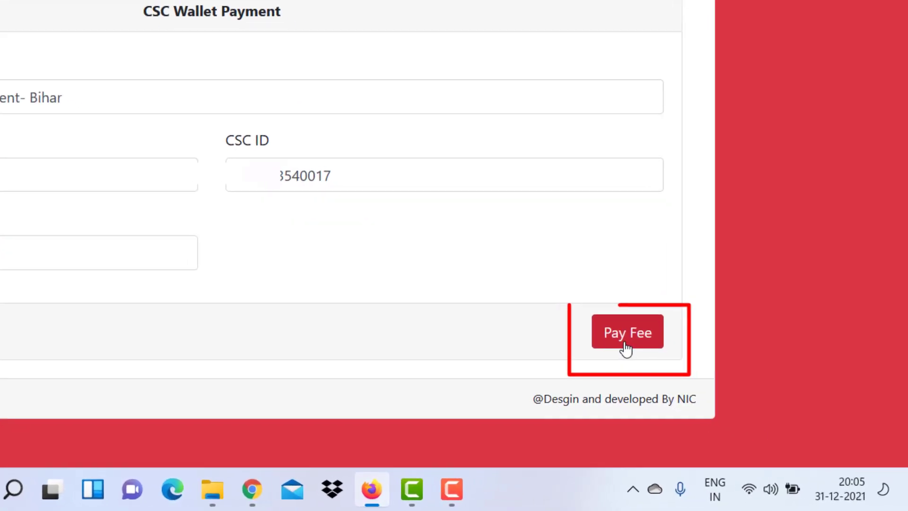
pyautogui.click(625, 347)
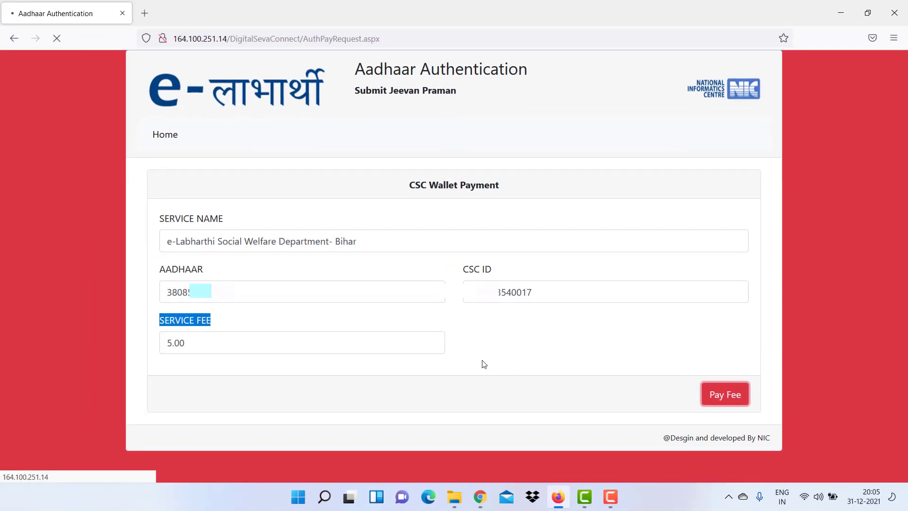
pyautogui.click(475, 321)
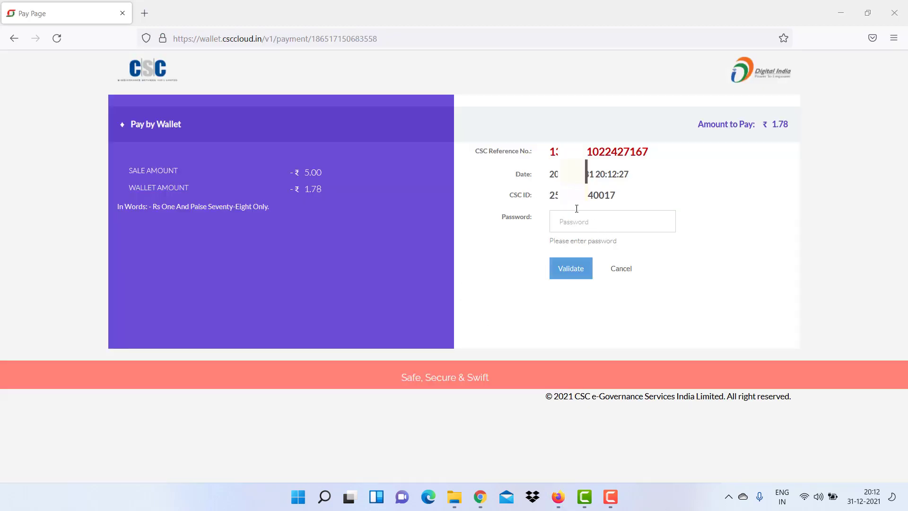
# Enter the CSC wallet account password and validate it.
pyautogui.click(576, 219)
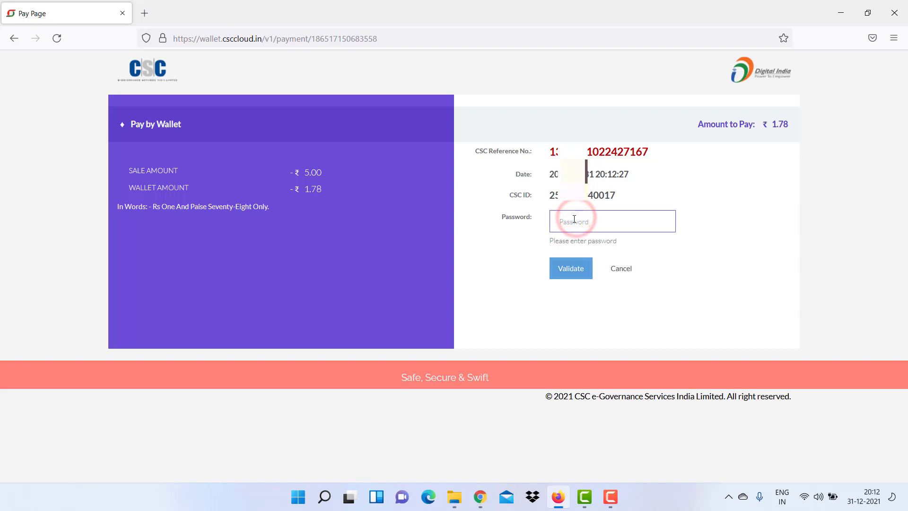
pyautogui.hotkey('ctrl', 'v')
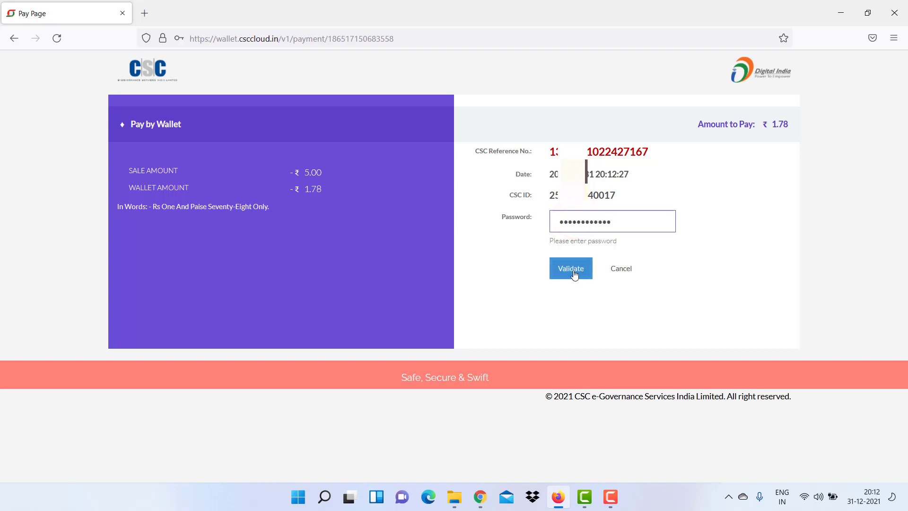
pyautogui.click(573, 273)
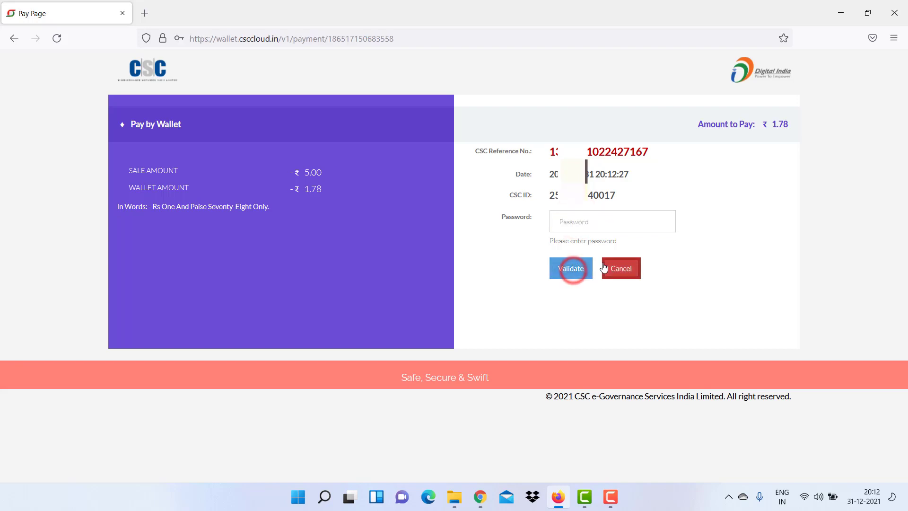
# Confirm the ₹1.78 due, enter the six-digit wallet PIN, pay and allow the data to be sent.
pyautogui.tripleClick(794, 124)
pyautogui.moveTo(783, 124); pyautogui.dragTo(780, 124)
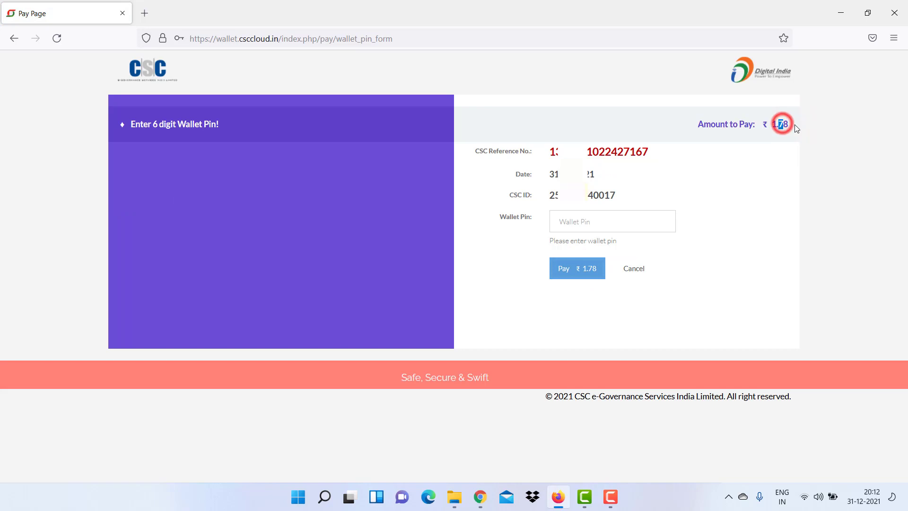
pyautogui.click(591, 222)
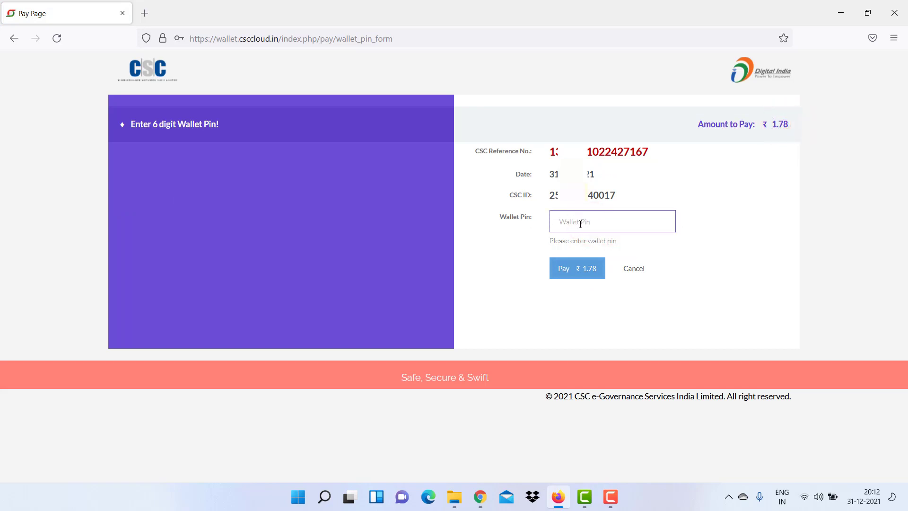
pyautogui.write('•')
pyautogui.click(564, 270)
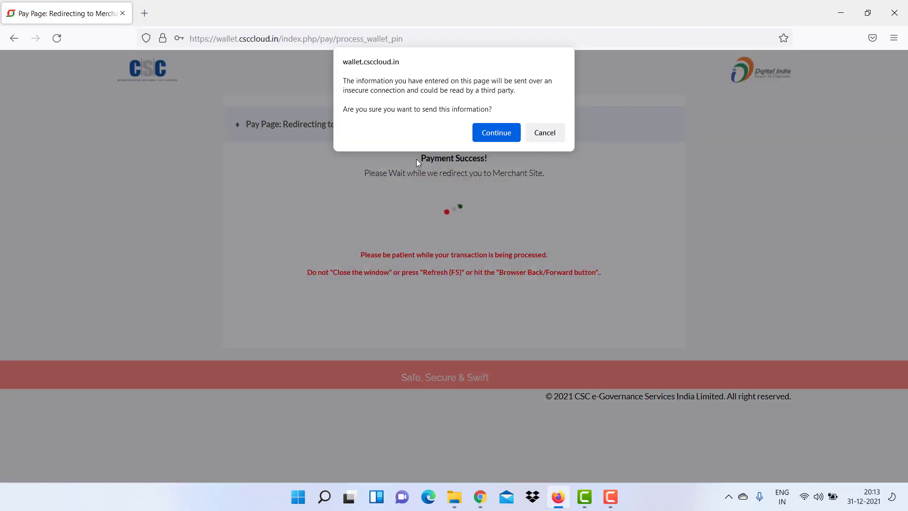
pyautogui.click(493, 133)
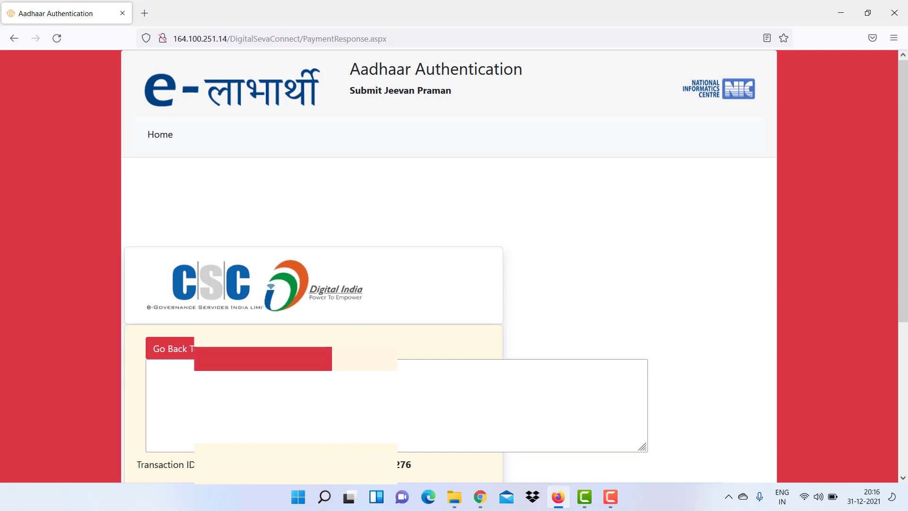
# Scroll through the payment receipt and clear the highlighted footer text.
pyautogui.scroll(-1, 449, 265)
pyautogui.scroll(-1, 449, 265)
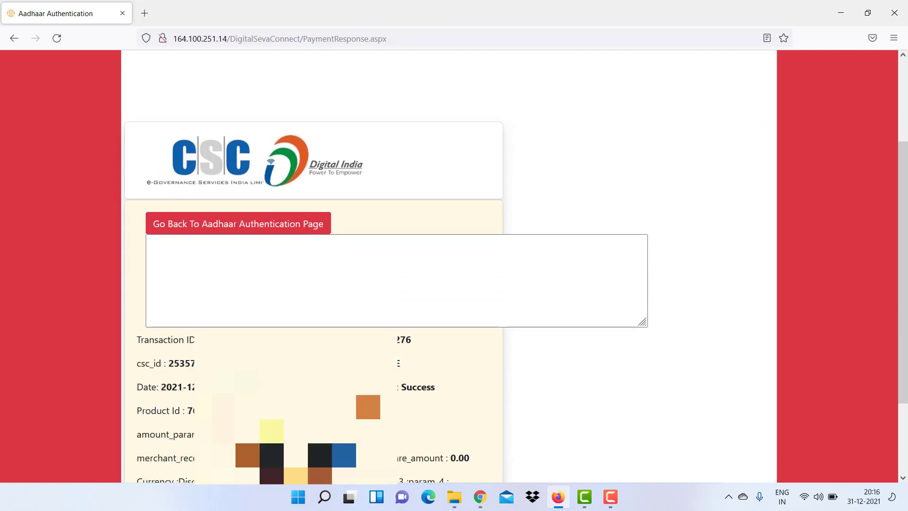
pyautogui.scroll(-1, 207, 256)
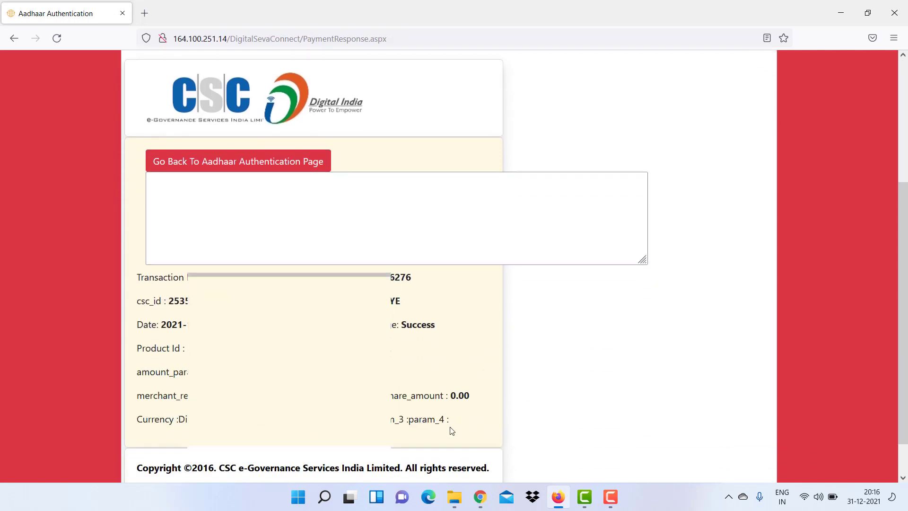
pyautogui.scroll(-1, 397, 326)
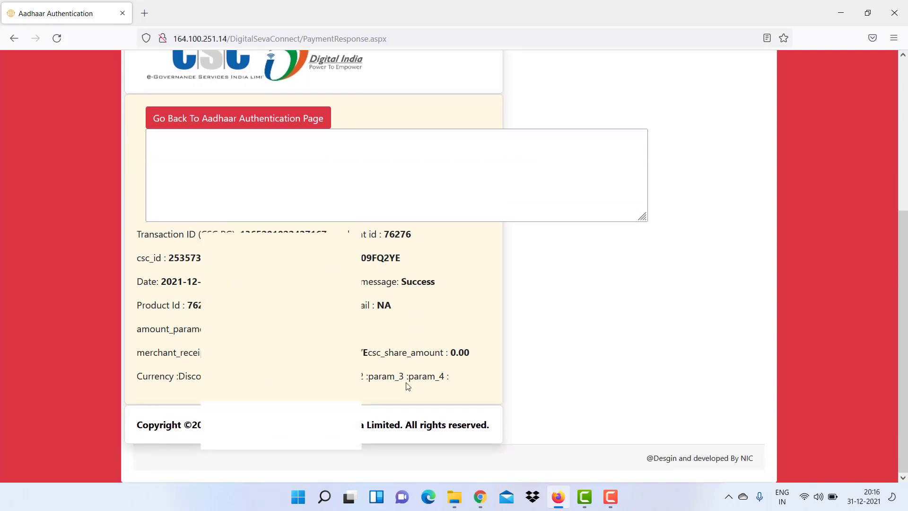
pyautogui.moveTo(364, 376); pyautogui.dragTo(459, 376)
pyautogui.click(458, 373)
pyautogui.scroll(2, 456, 371)
# Enter the pensioner's name in the receipt's comment box and print the receipt.
pyautogui.click(198, 260)
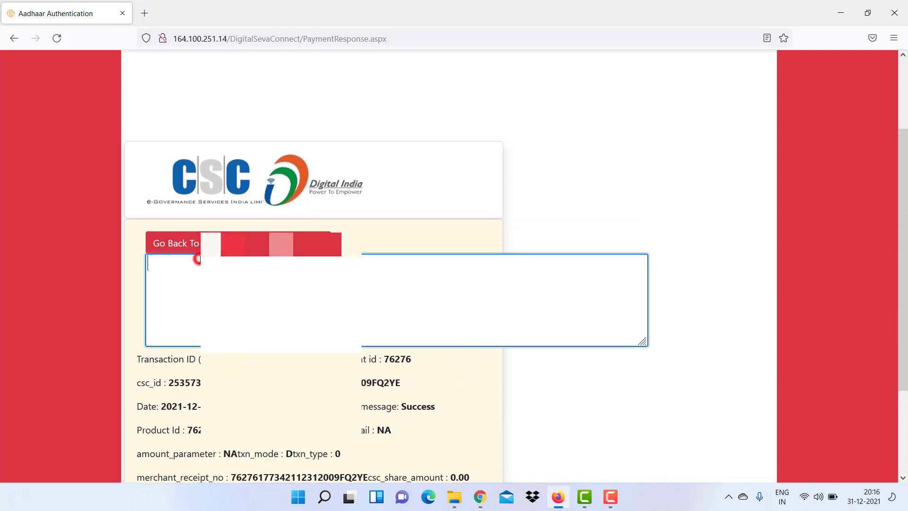
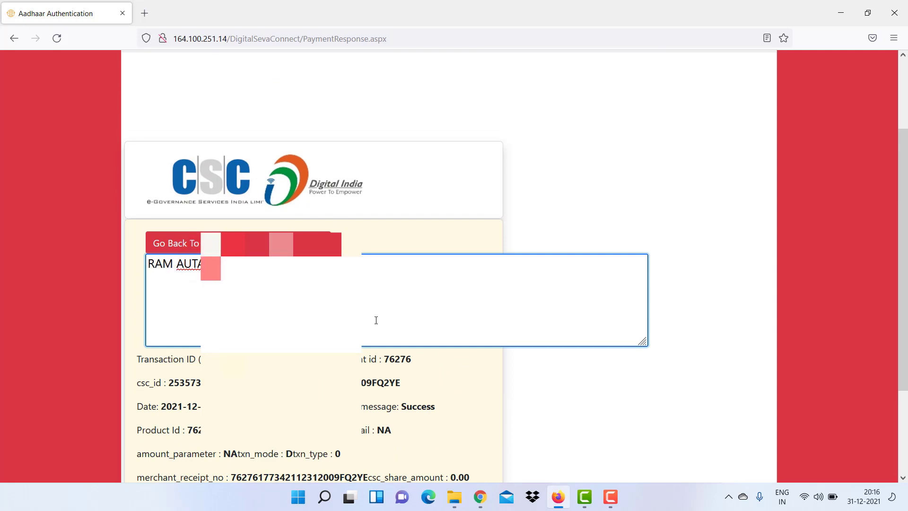
pyautogui.hotkey('ctrl', 'p')
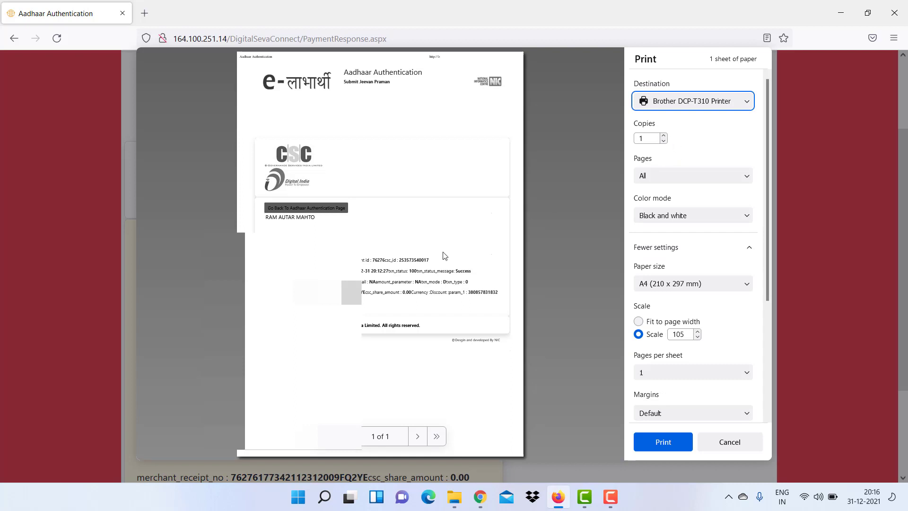
pyautogui.click(675, 442)
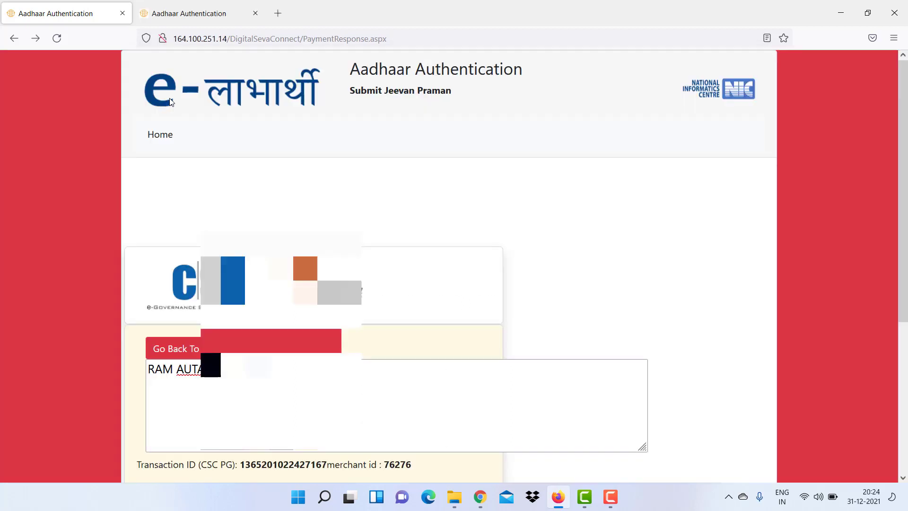
# On the beneficiary search tab, switch the search type from account to Aadhaar.
pyautogui.click(197, 13)
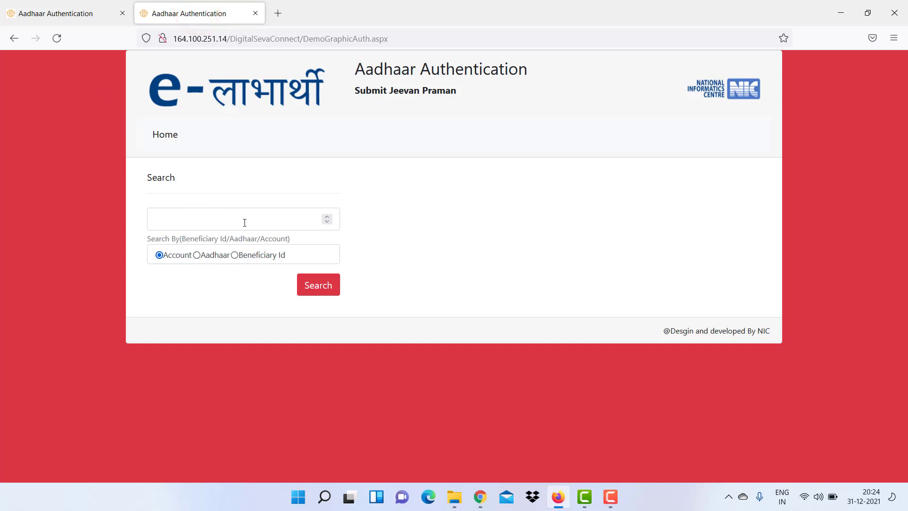
pyautogui.click(214, 226)
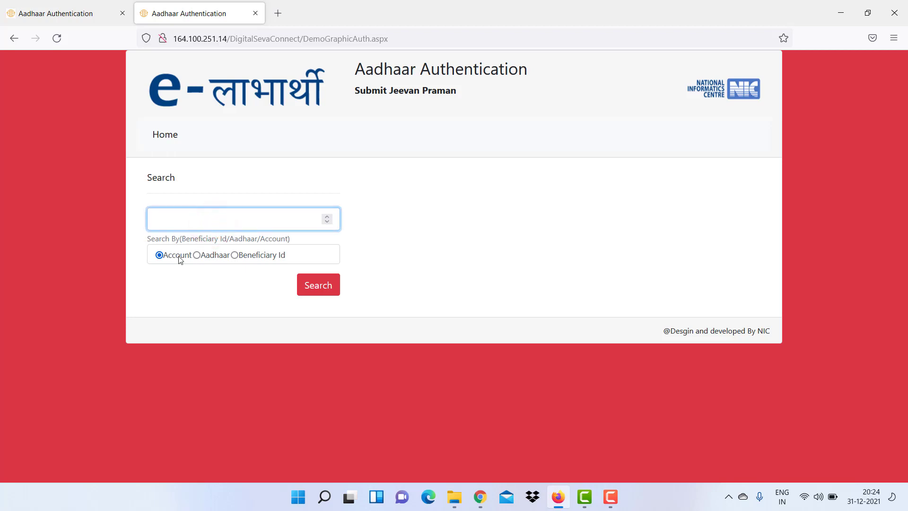
pyautogui.click(204, 256)
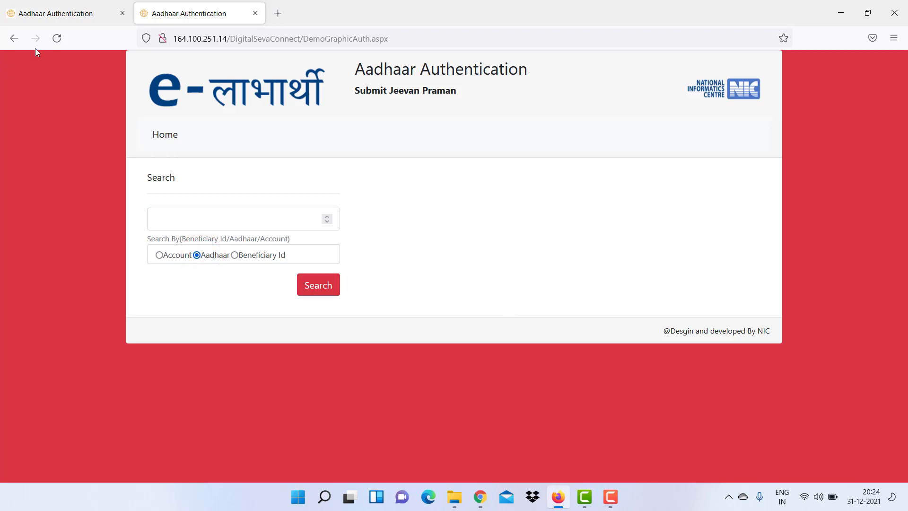
# Return to the payment receipt tab and review the Success transaction.
pyautogui.click(71, 12)
pyautogui.scroll(-3, 404, 265)
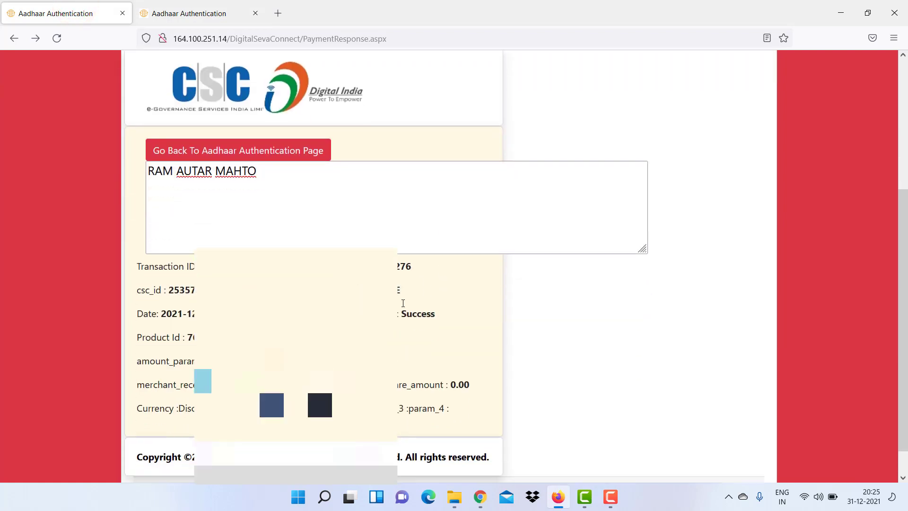
pyautogui.scroll(5, 403, 303)
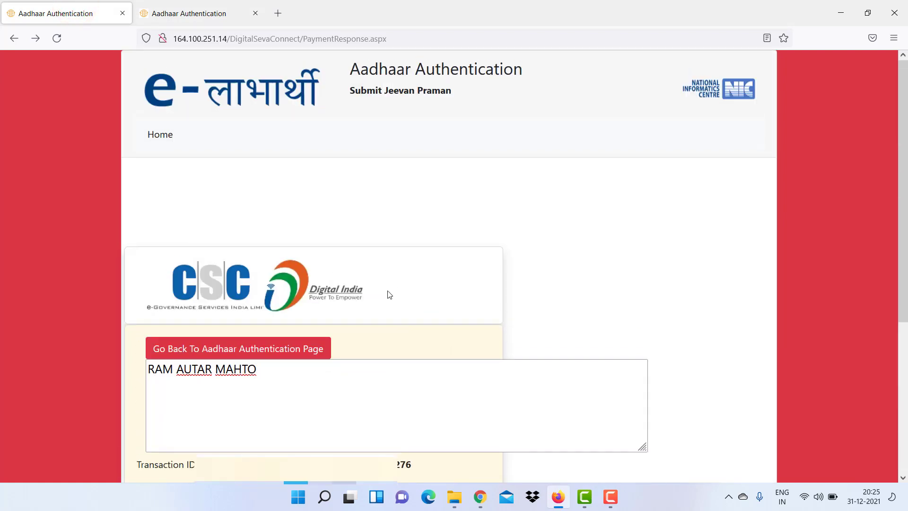
pyautogui.scroll(-2, 388, 298)
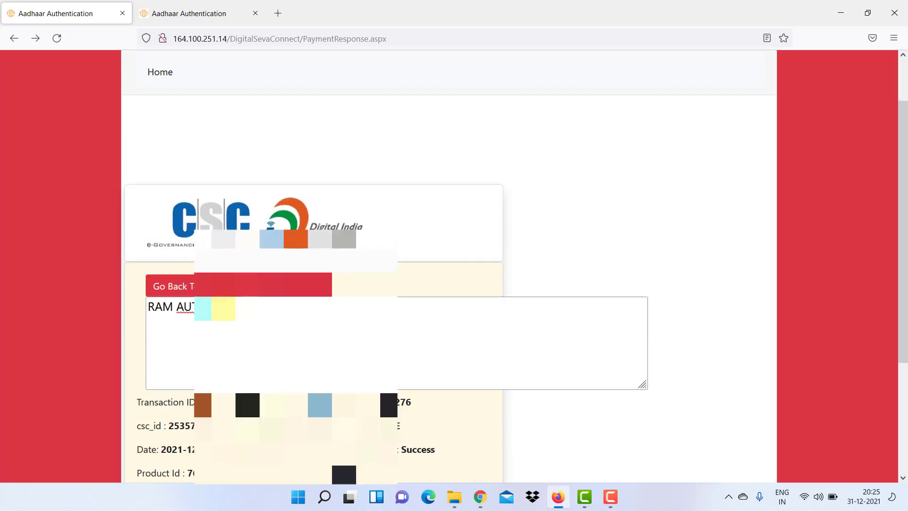
pyautogui.scroll(-2, 387, 298)
pyautogui.scroll(2, 388, 298)
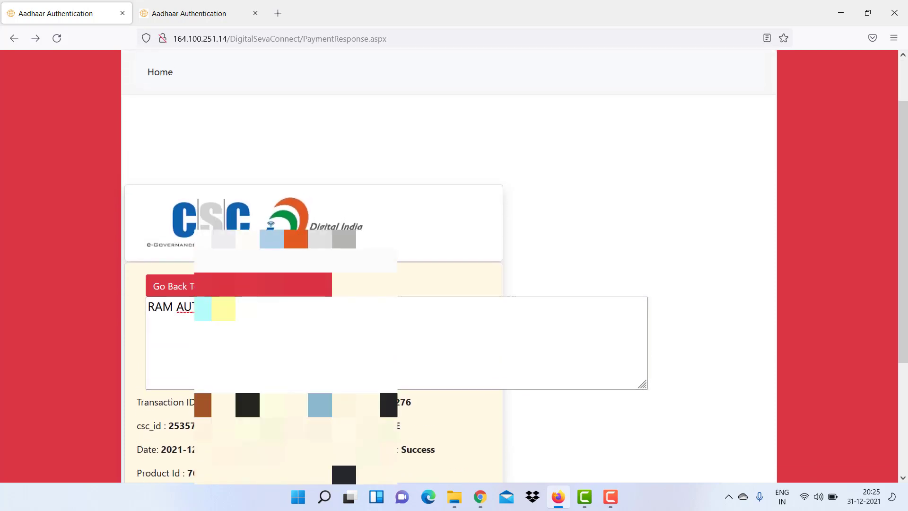